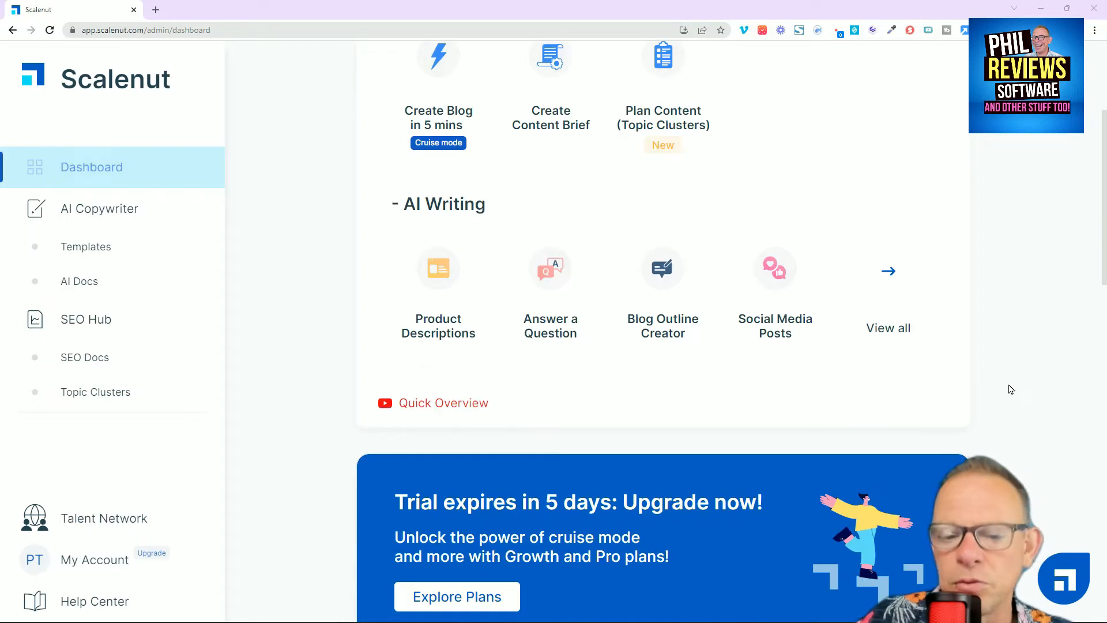
Step: Open the Video Title template from the AI template library
scroll(1010, 389, down, 5)
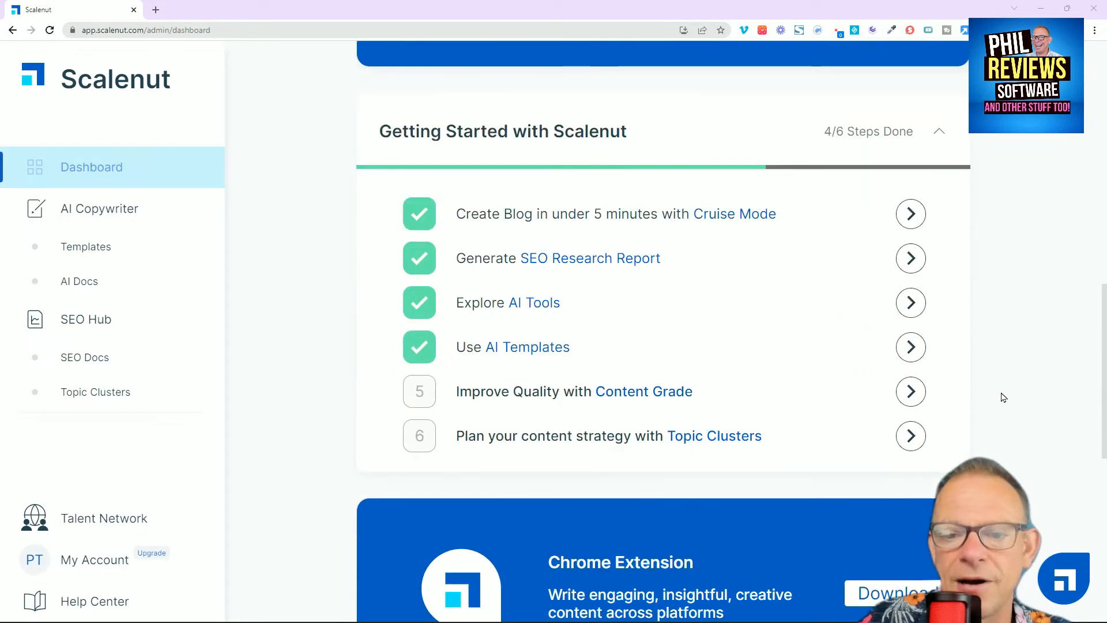
scroll(986, 449, down, 9)
scroll(984, 487, up, 15)
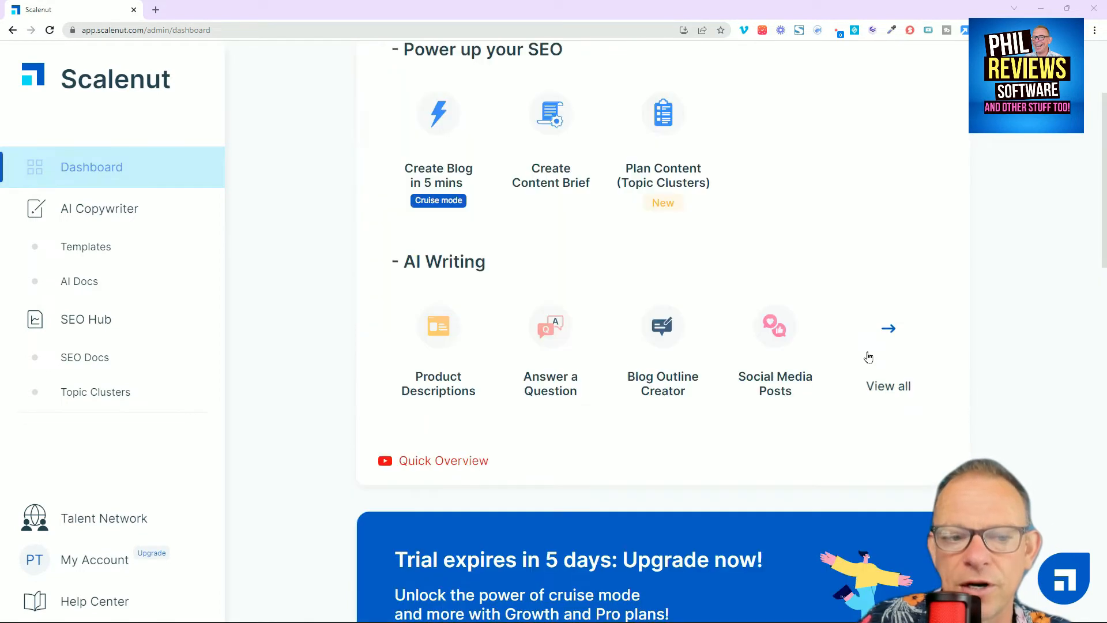
click(87, 248)
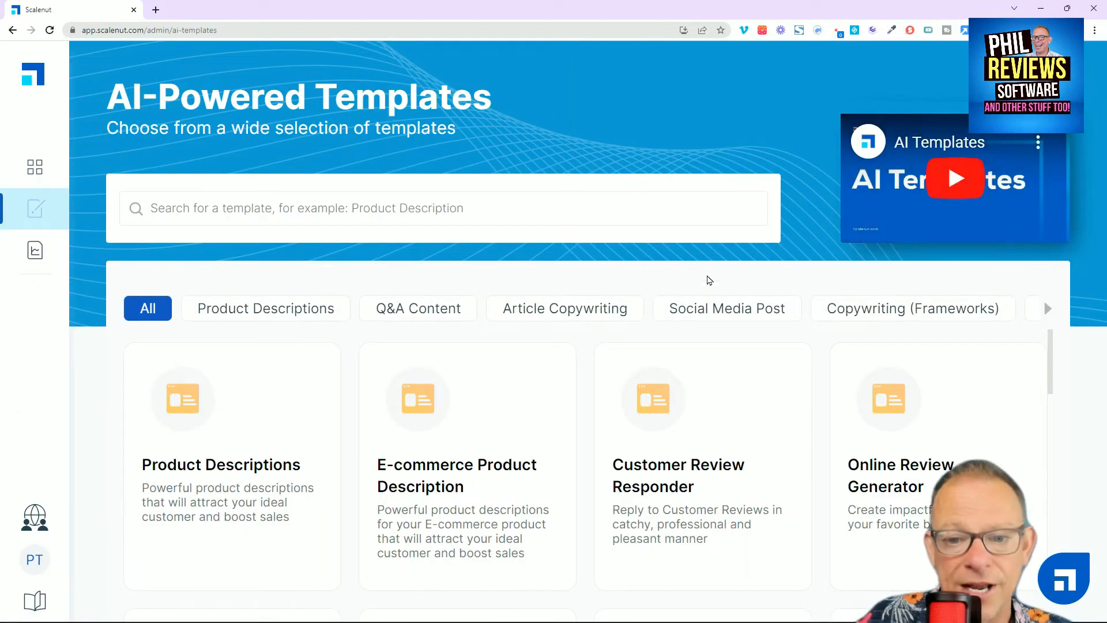
scroll(719, 366, down, 5)
scroll(744, 415, down, 15)
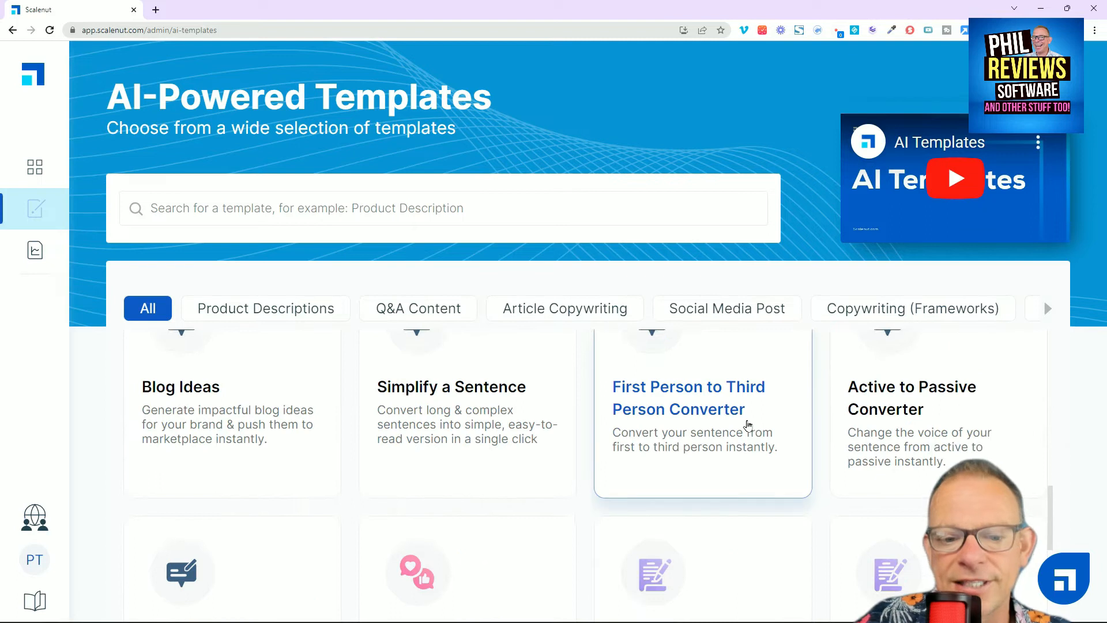
scroll(758, 434, down, 3)
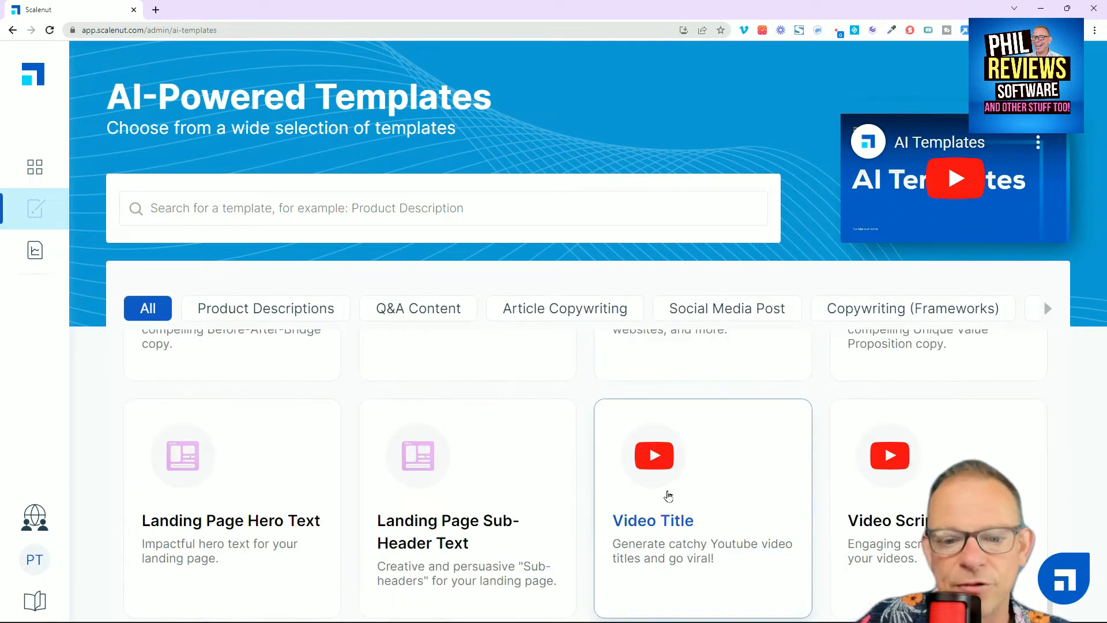
click(685, 520)
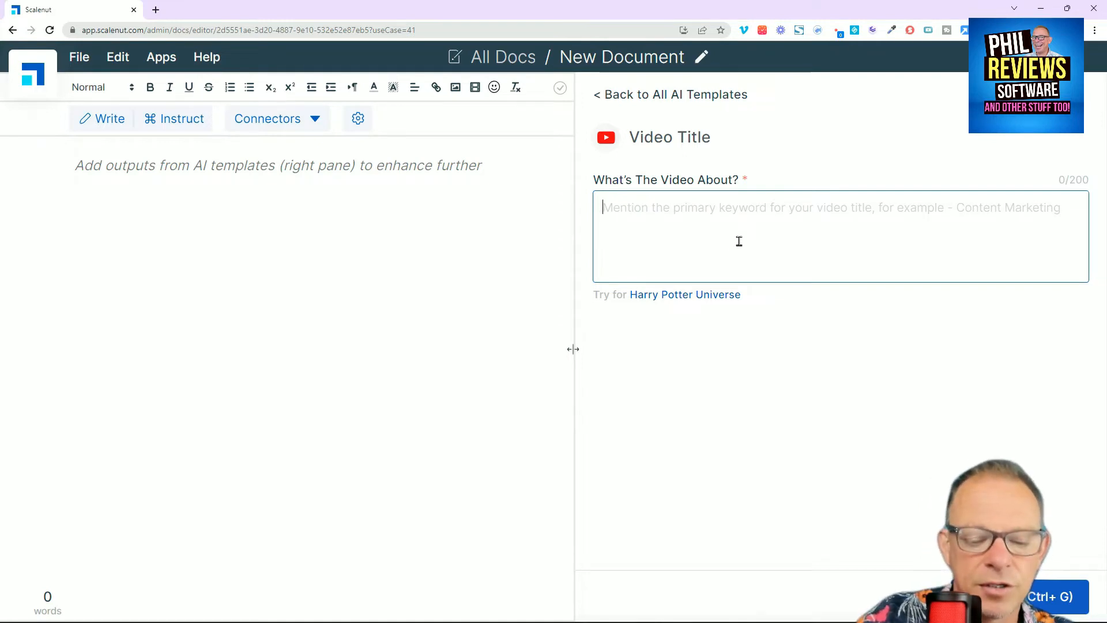
Step: Describe the video as "Using Scalenut to create a youtube title and description using AI" and generate title suggestions
text(Usis)
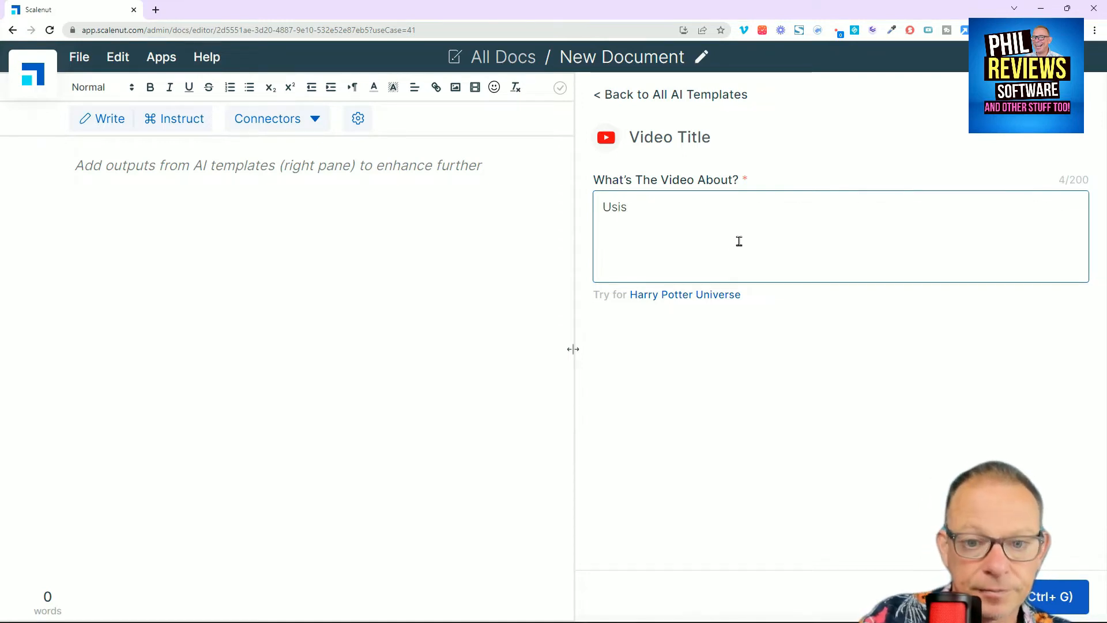
key(BackSpace)
text(ng Scalenut )
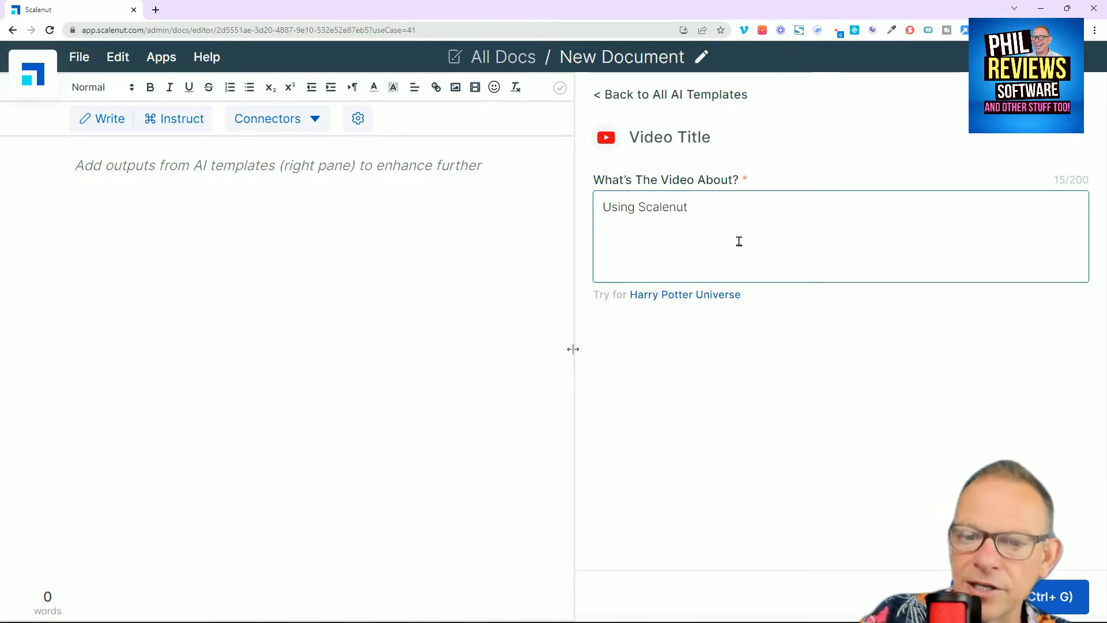
text(to )
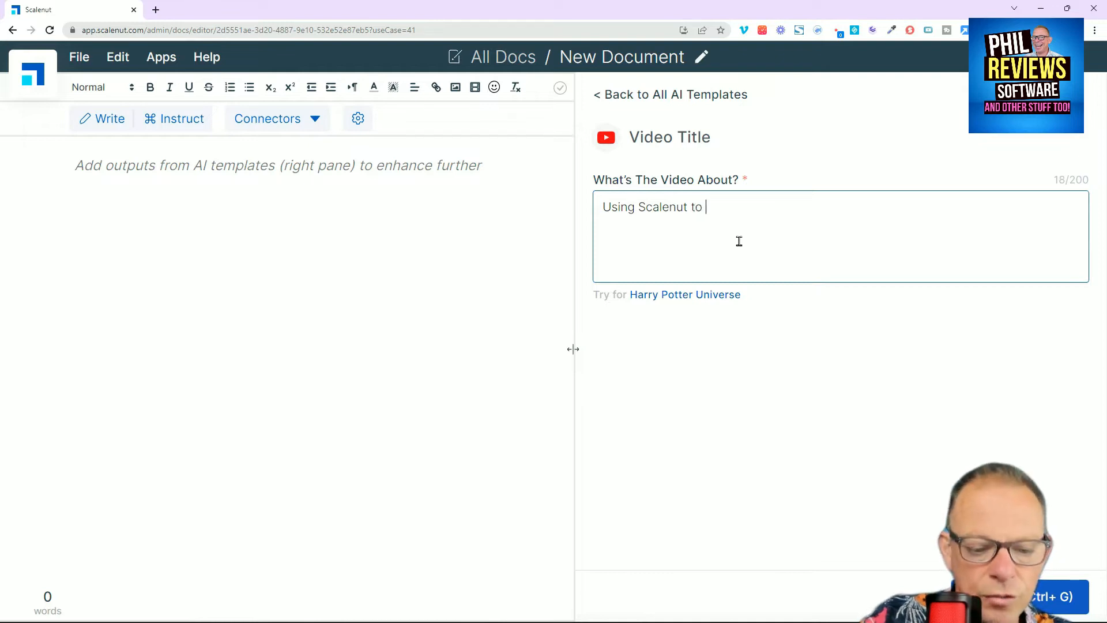
text(create a yiou)
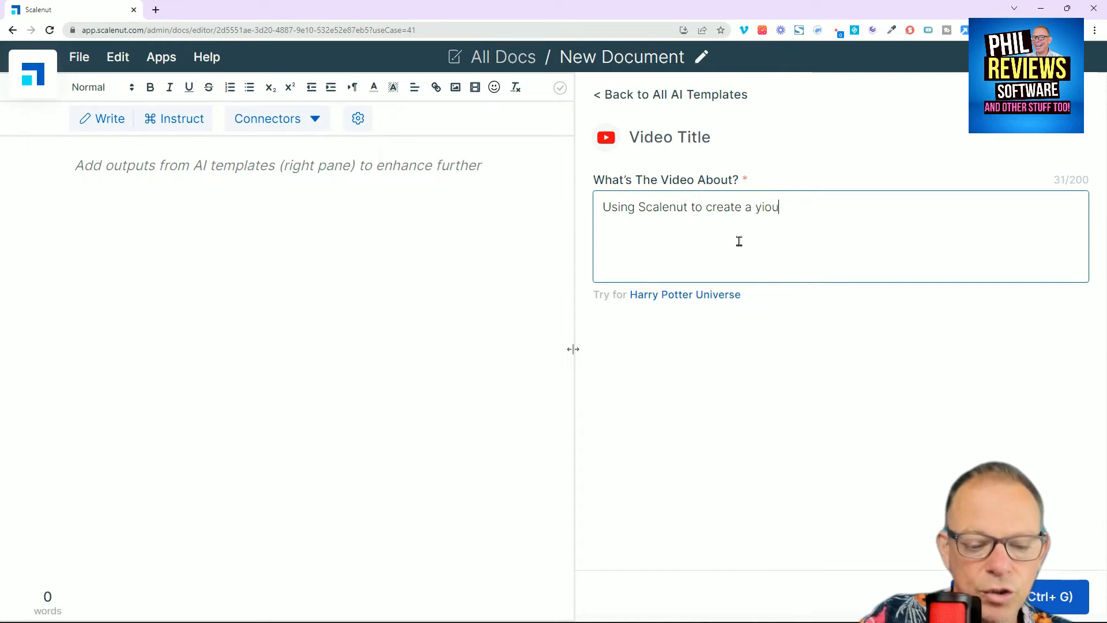
text(tube)
key(BackSpace)
key(BackSpace)
key(BackSpace)
key(BackSpace)
key(BackSpace)
text(outube til)
text(le and description usi)
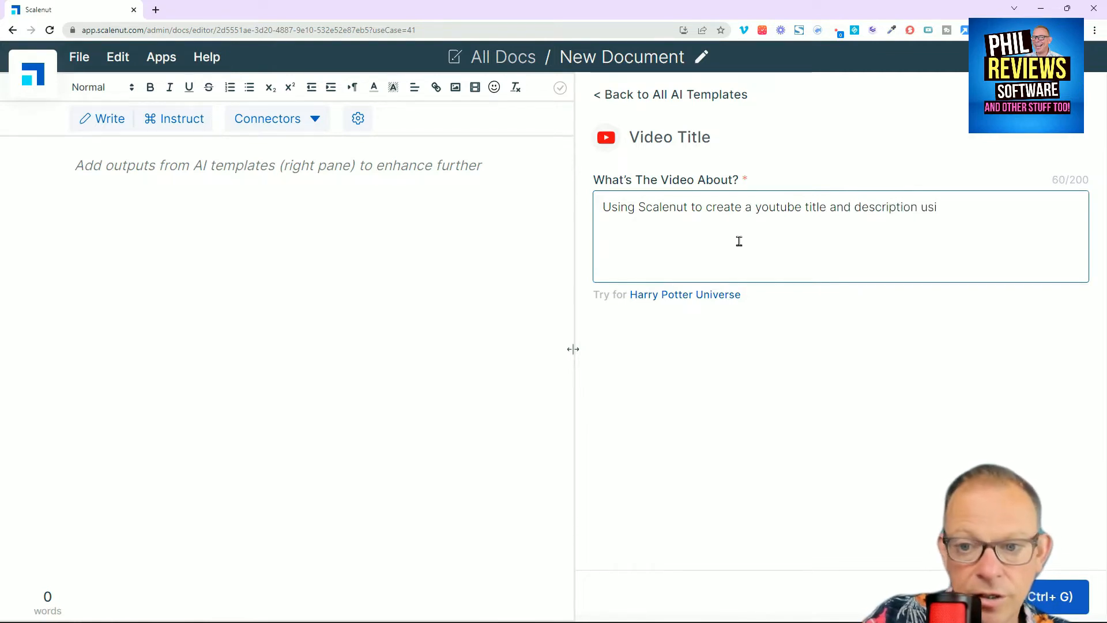
text(ng AI)
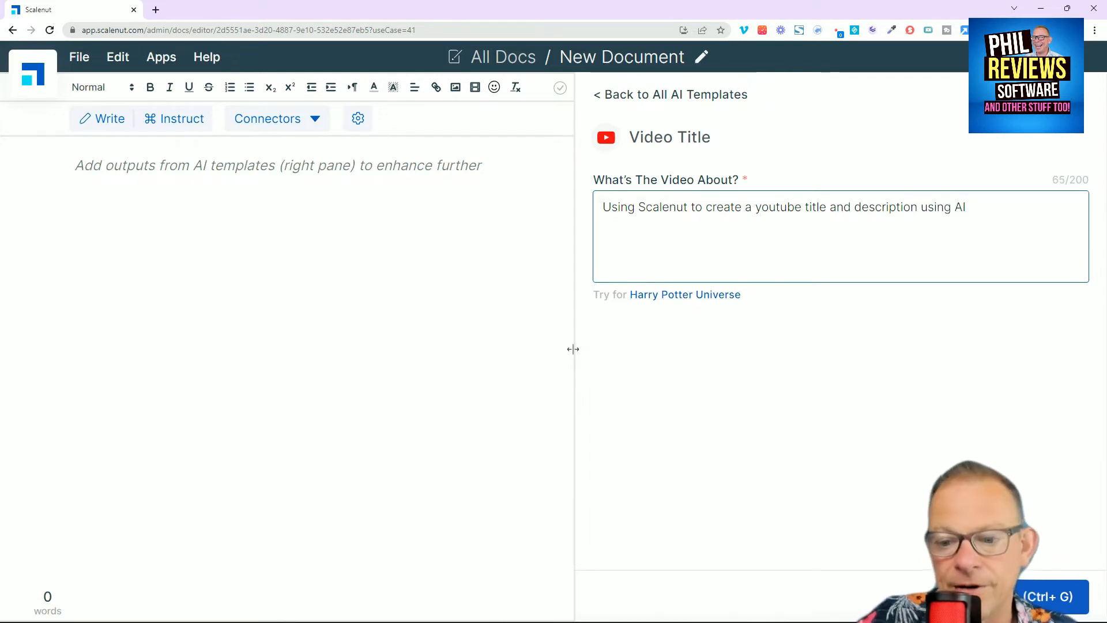
key(ctrl+g)
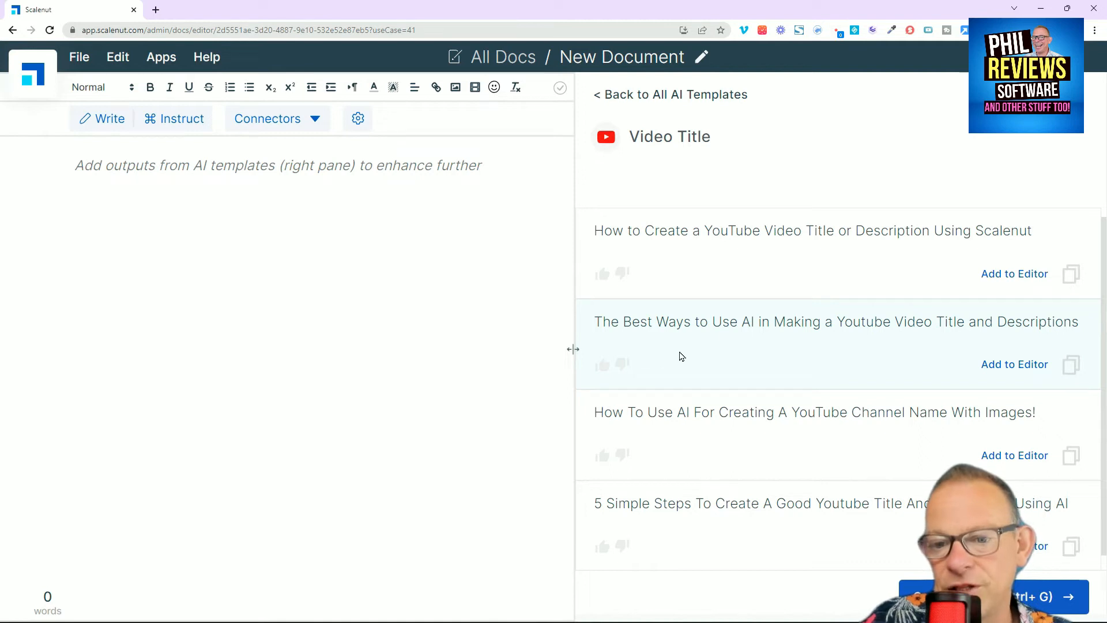
Step: Generate more video titles and add "This is how to create a title/description using Scalenut: A Step By Step Tutorial!" to the document
scroll(727, 403, down, 1)
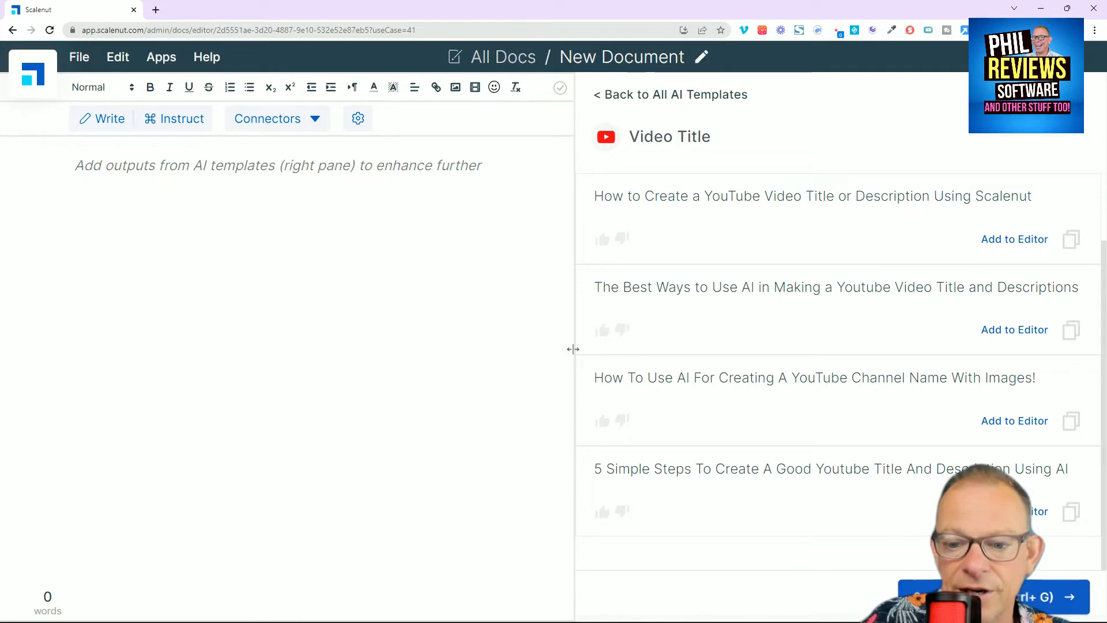
click(980, 597)
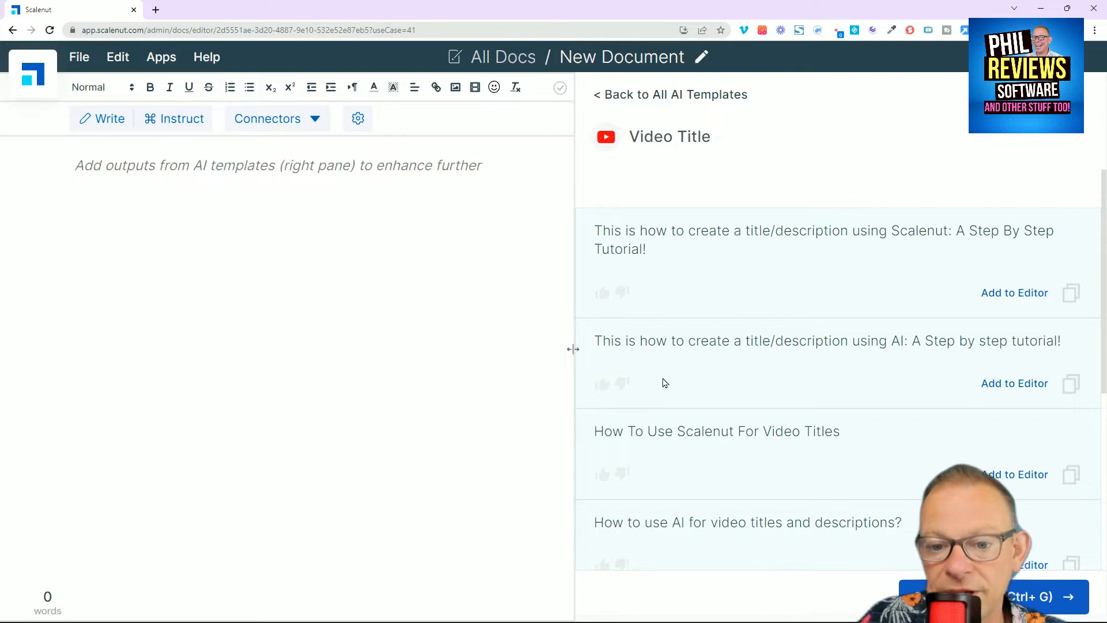
scroll(666, 383, down, 1)
scroll(775, 401, down, 2)
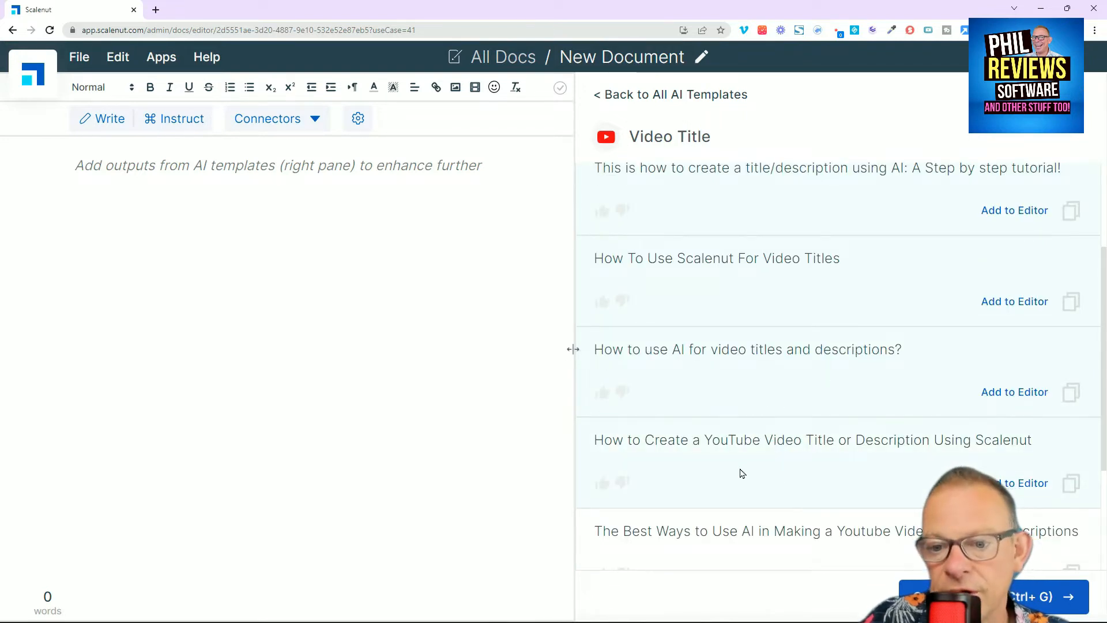
scroll(858, 465, down, 4)
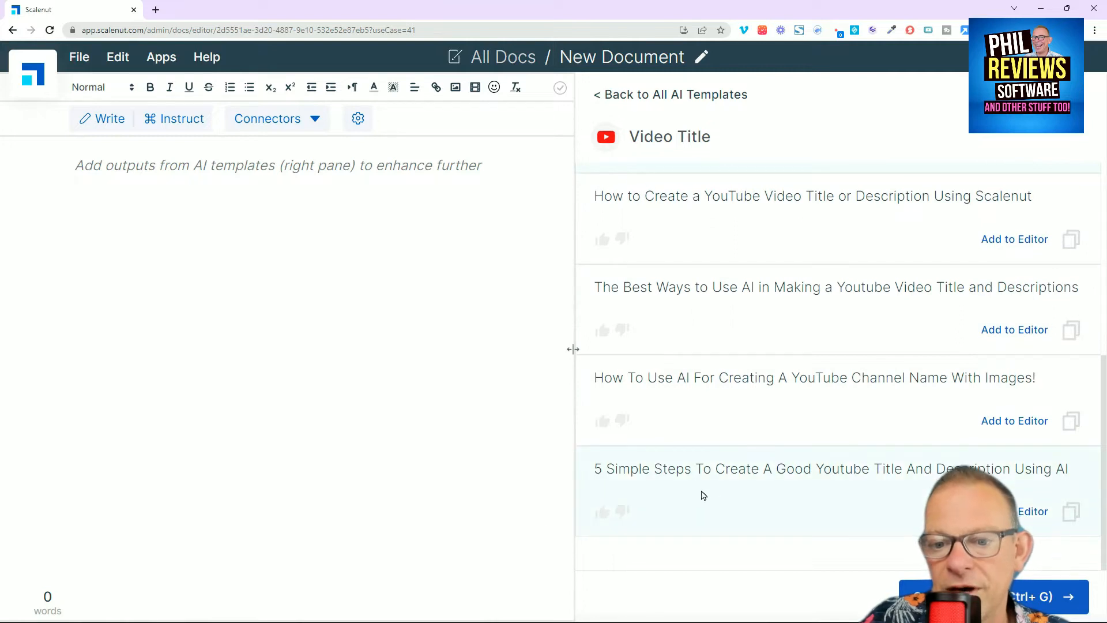
scroll(694, 374, up, 3)
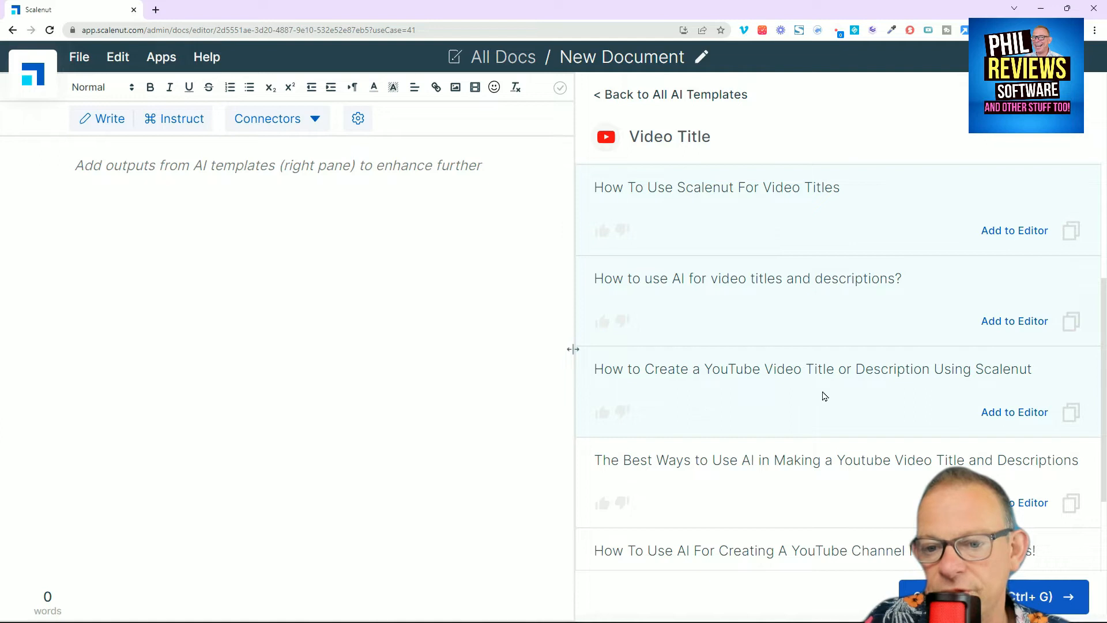
scroll(1018, 392, up, 8)
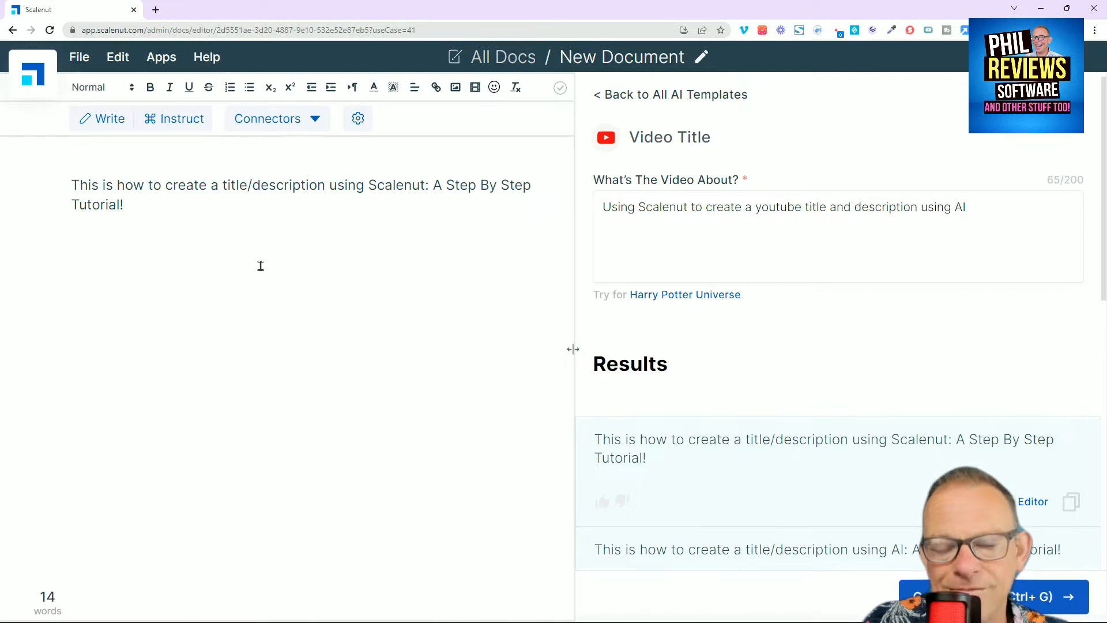
Step: Add the suggested title "How to Create a YouTube Video Title or Description Using Scalenut" to the document
scroll(785, 386, down, 6)
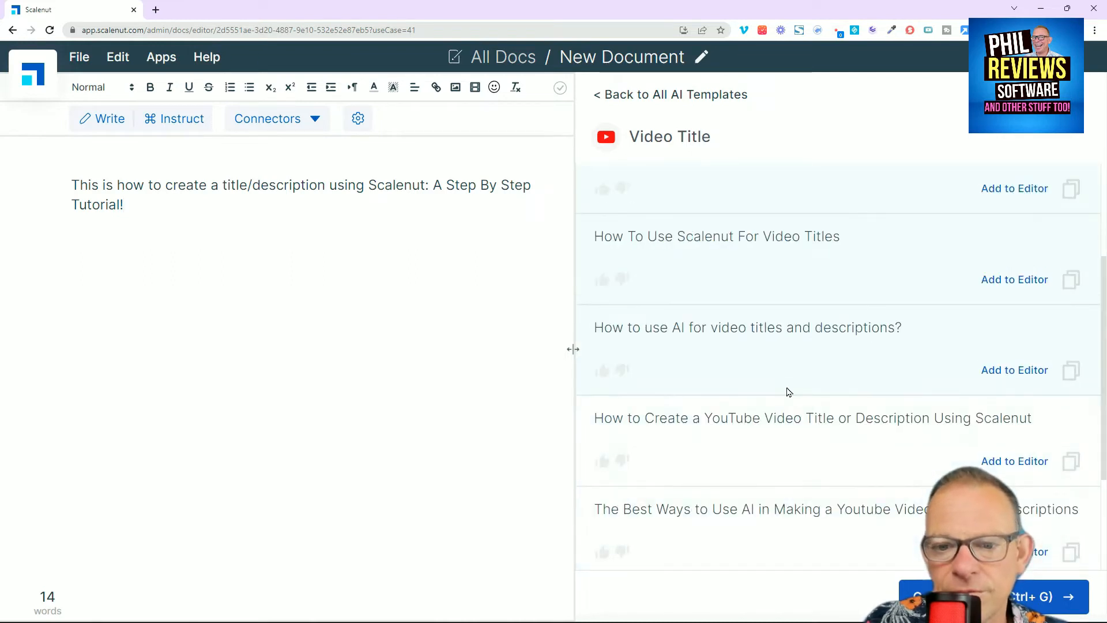
scroll(789, 392, down, 4)
click(988, 239)
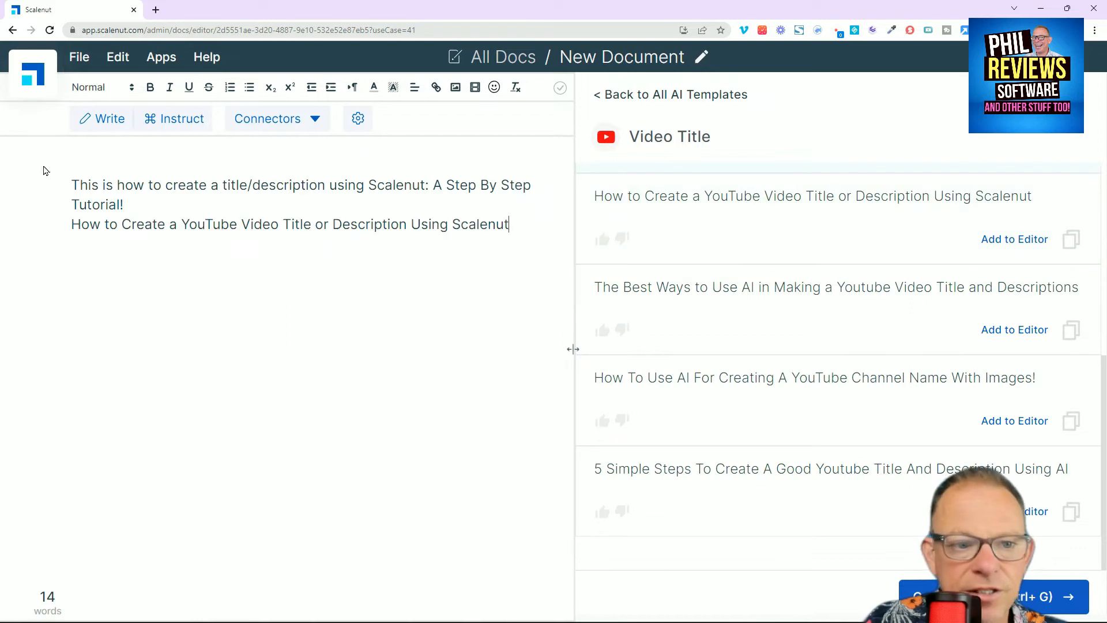
Step: Delete the "A Step By Step Tutorial!" title and the blank line above it from the document
drag(142, 196, 10, 176)
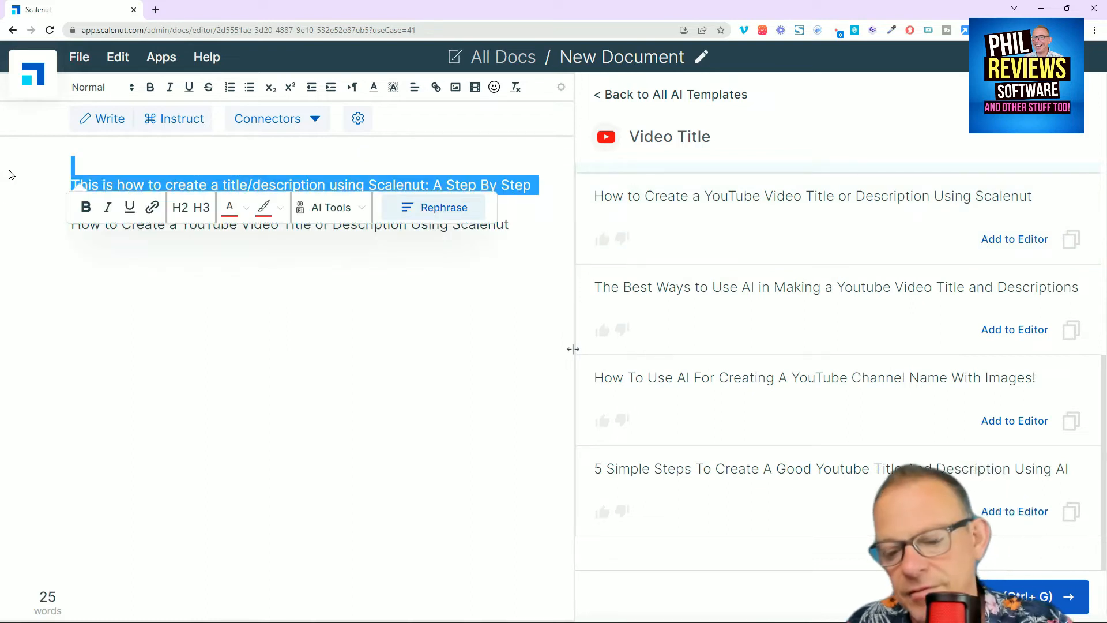
key(BackSpace)
click(117, 56)
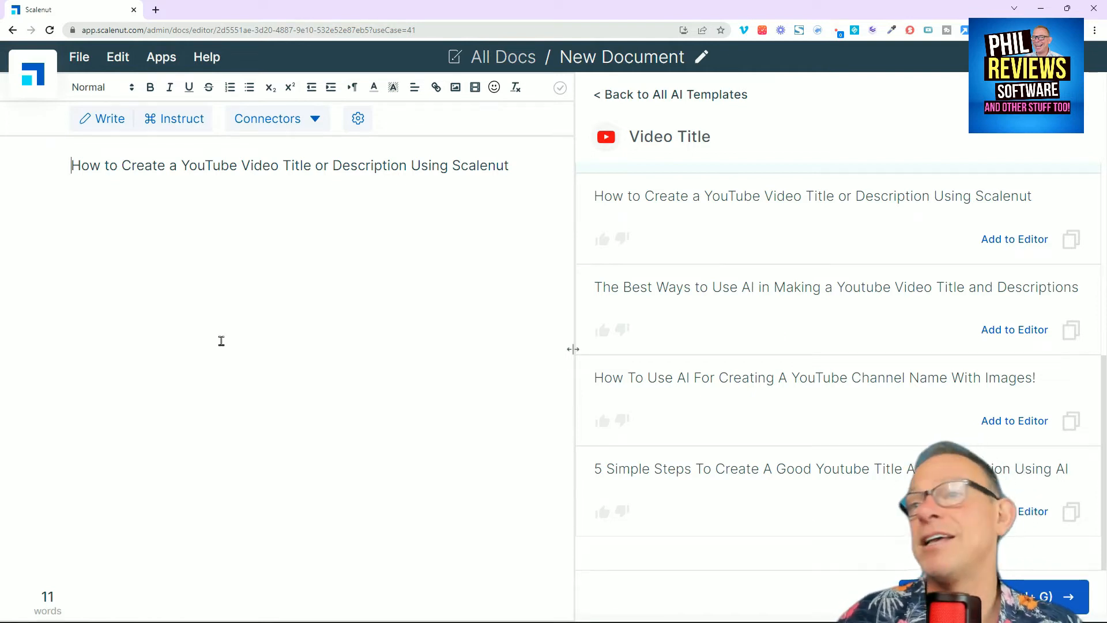
click(240, 290)
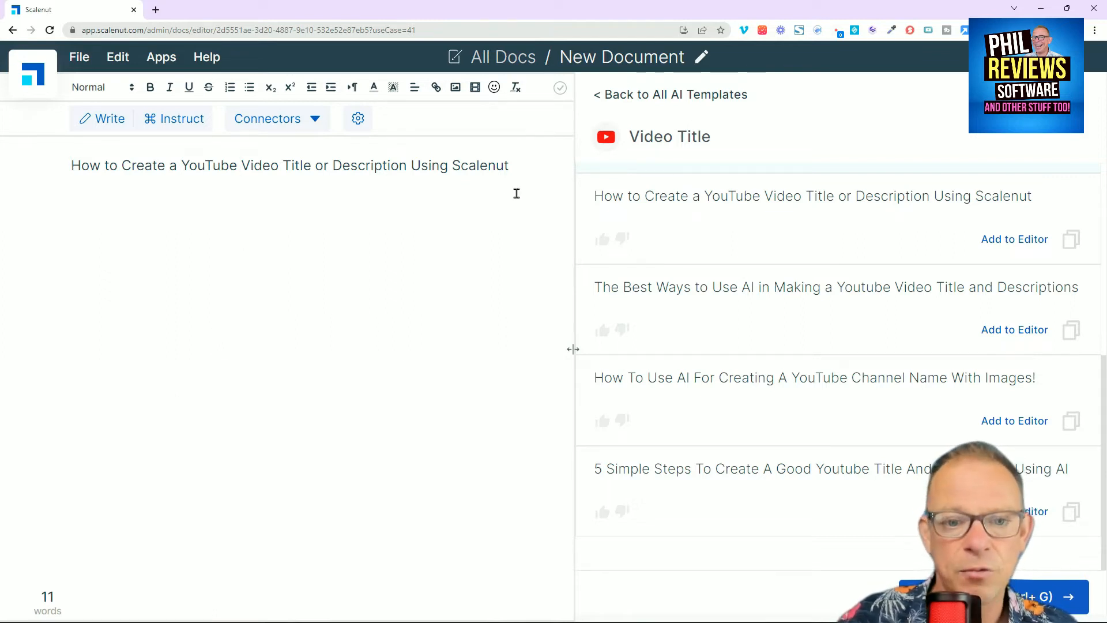
Step: Copy the remaining title from the document and open the Video Description template from the AI template library
drag(534, 175, 42, 168)
key(ctrl+c)
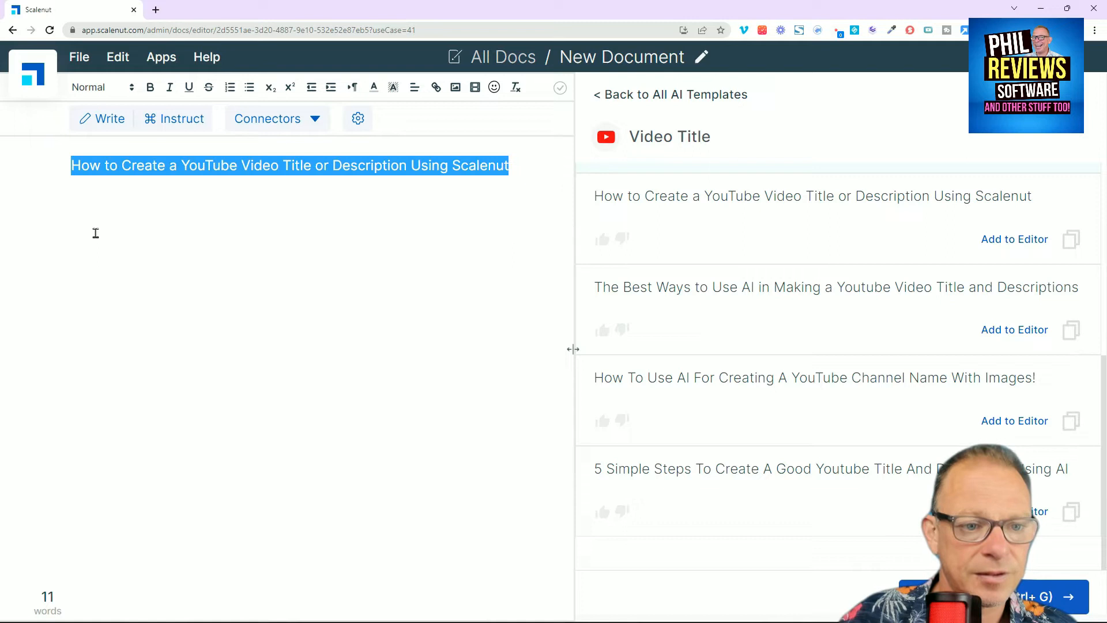
click(79, 57)
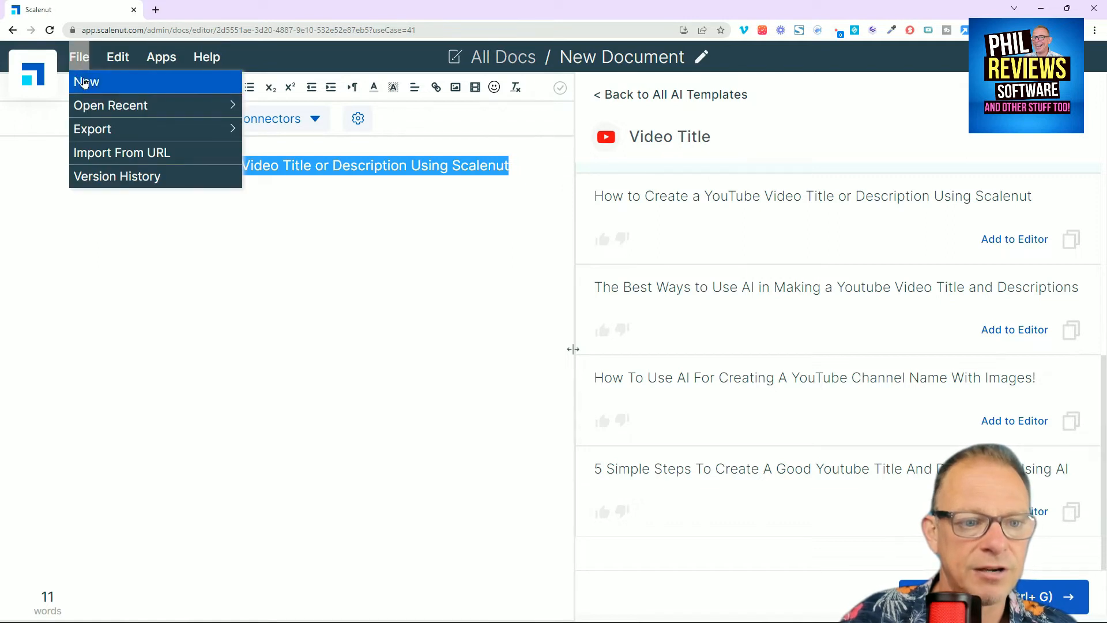
click(197, 80)
scroll(830, 500, down, 5)
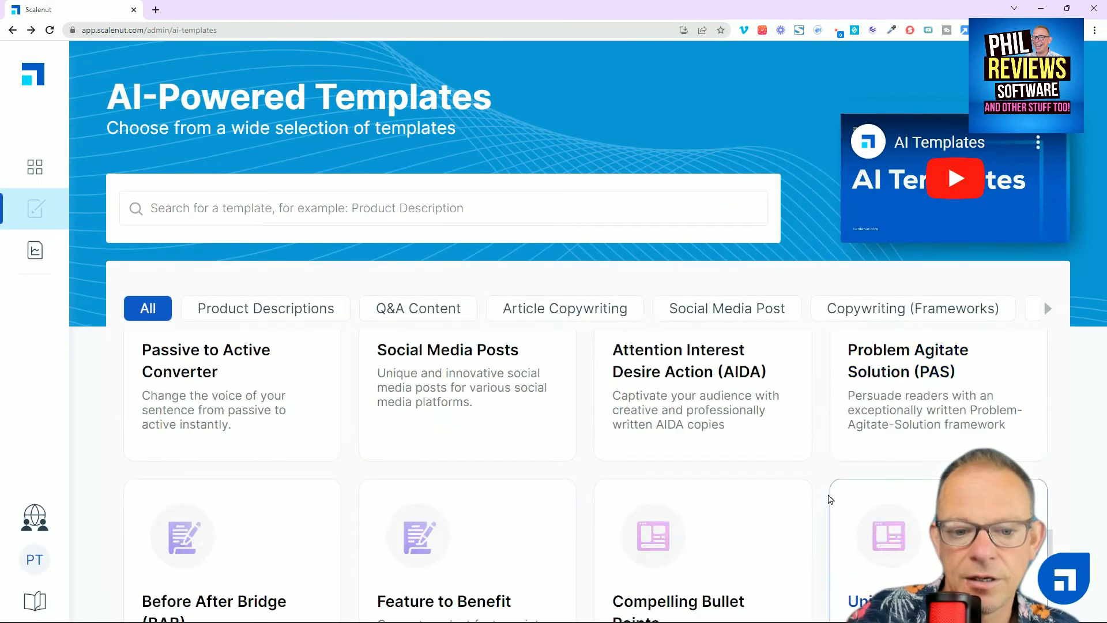
scroll(830, 499, down, 3)
click(200, 482)
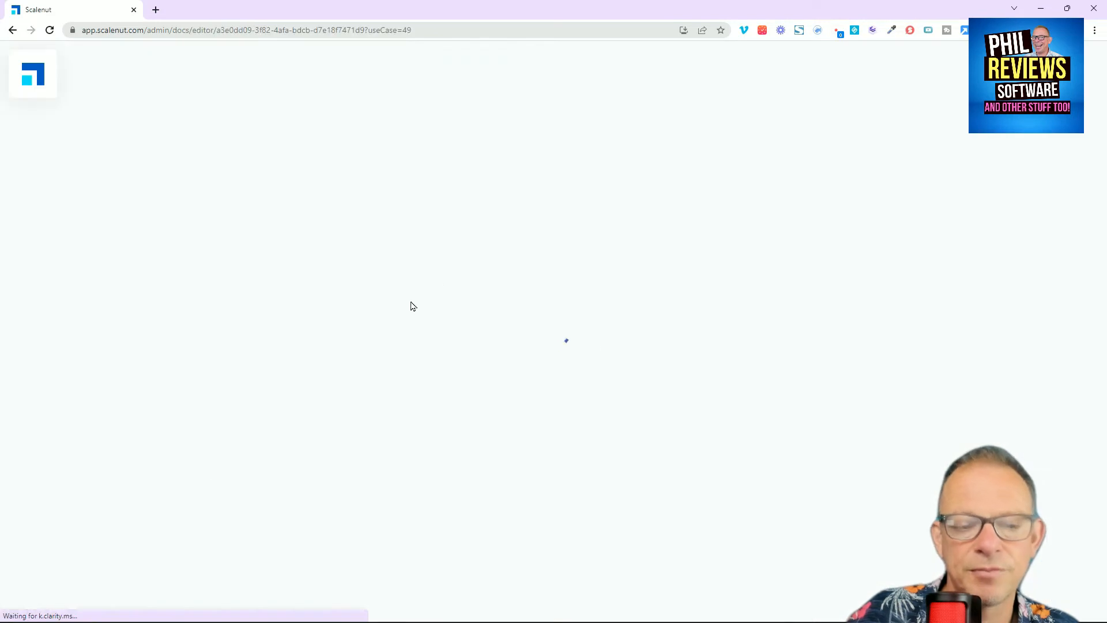
click(205, 223)
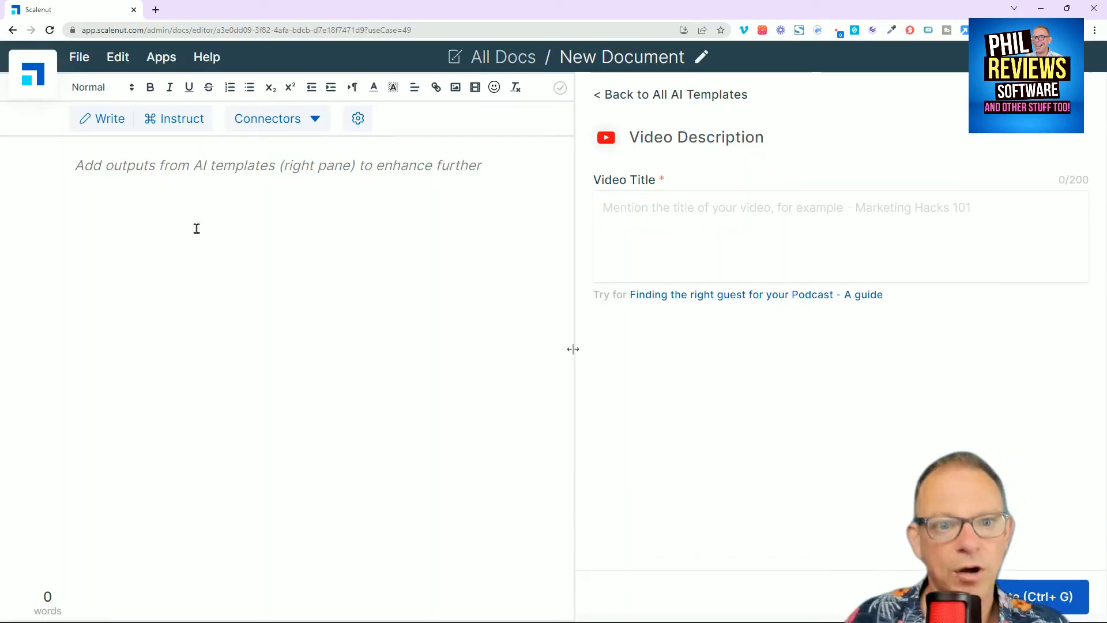
Step: Paste "How to Create a YouTube Video Title or Description Using Scalenut" as the video title, then generate and review video descriptions
click(661, 233)
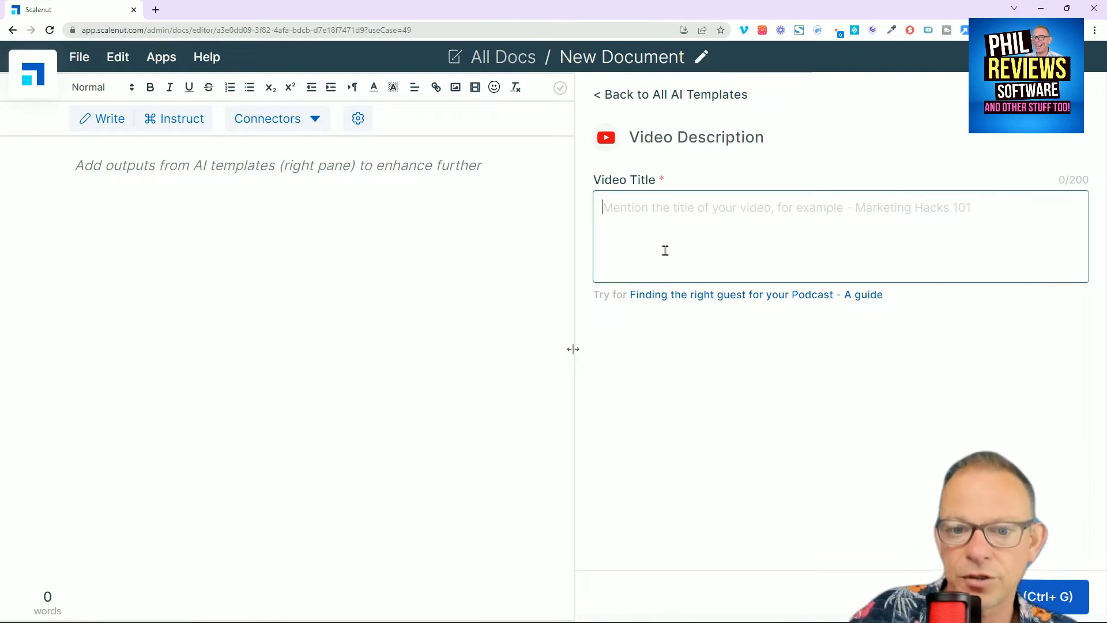
right_click(660, 235)
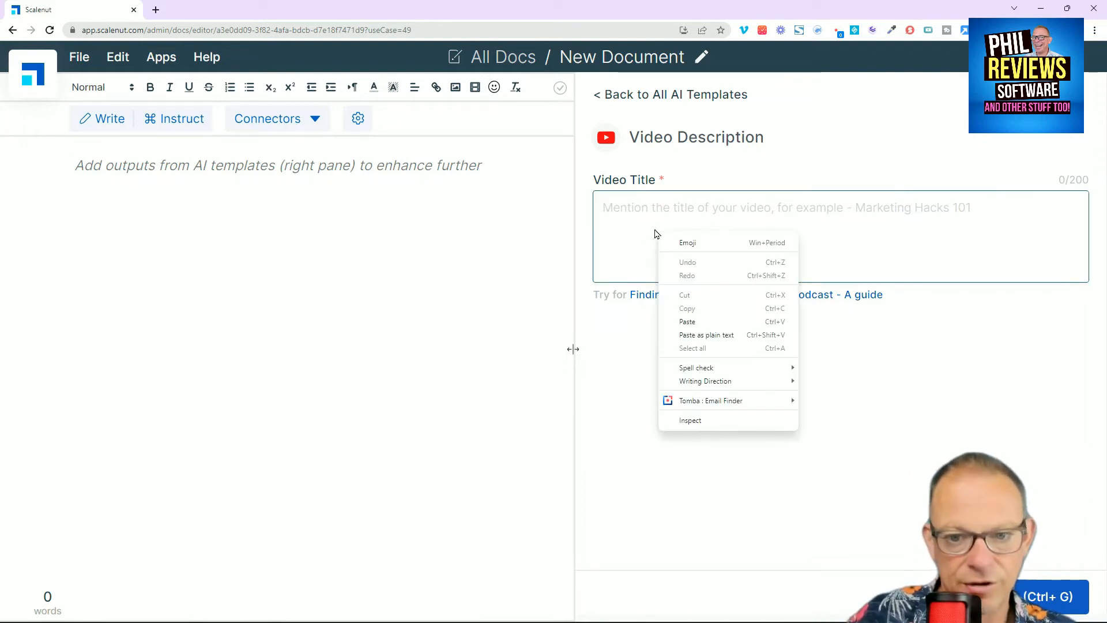
click(644, 212)
right_click(643, 212)
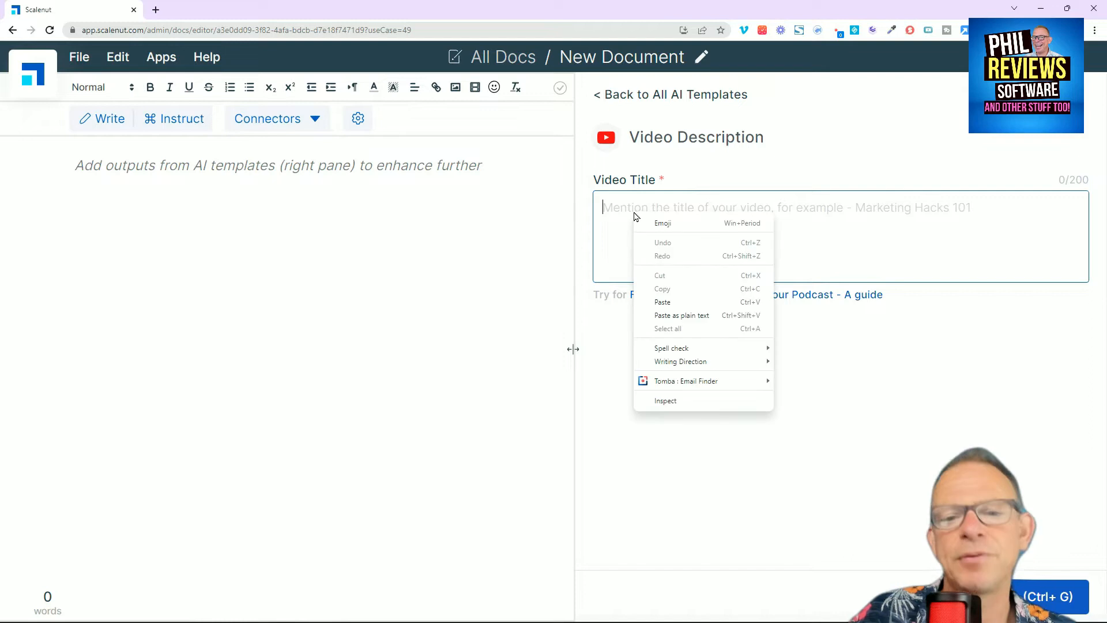
click(667, 306)
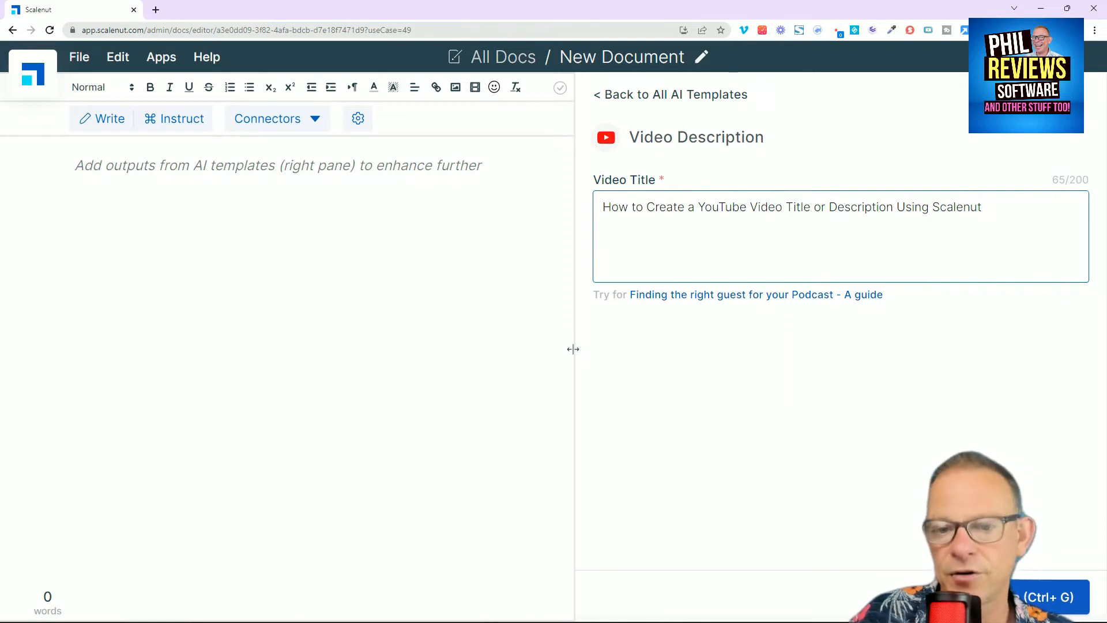
click(989, 597)
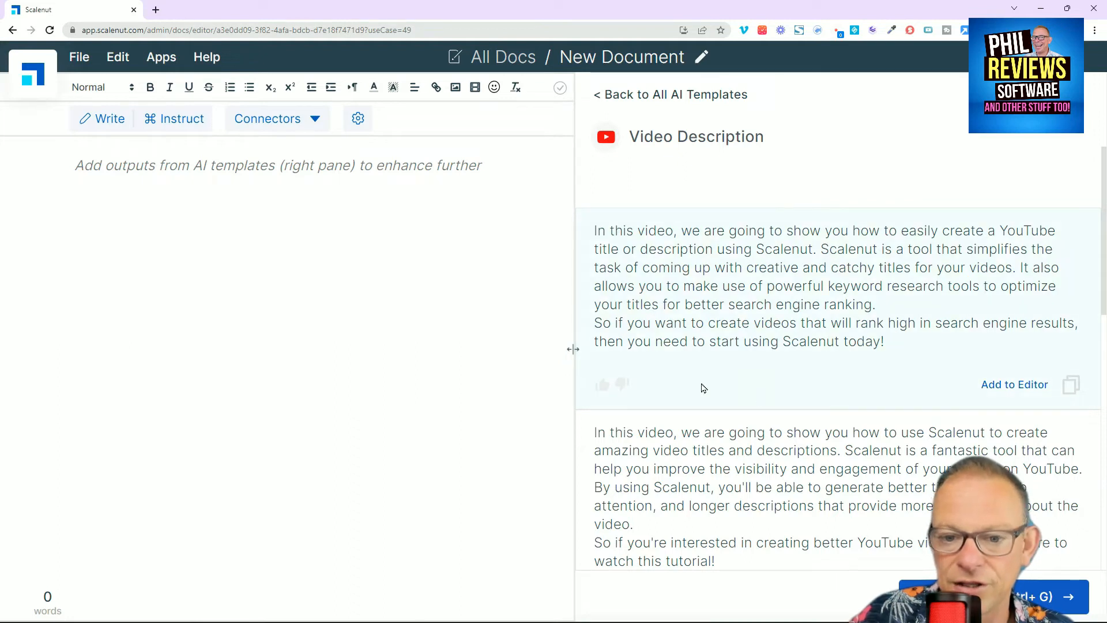
scroll(778, 398, down, 3)
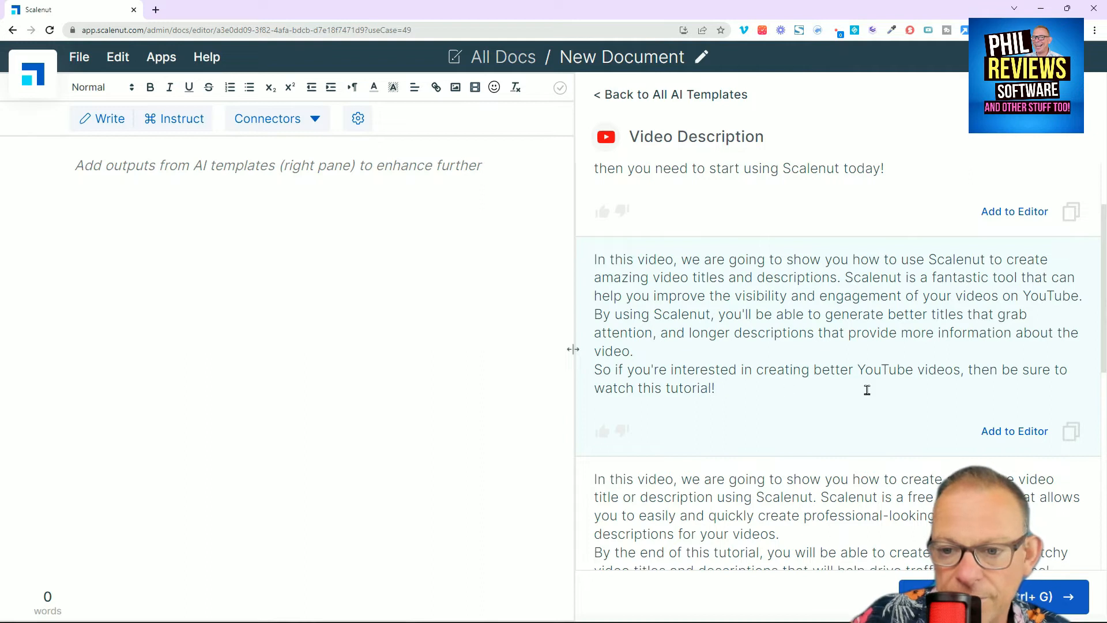
Step: Add the "we are going to show you how to use Scalenut" description and the last generated description to the document
click(1027, 431)
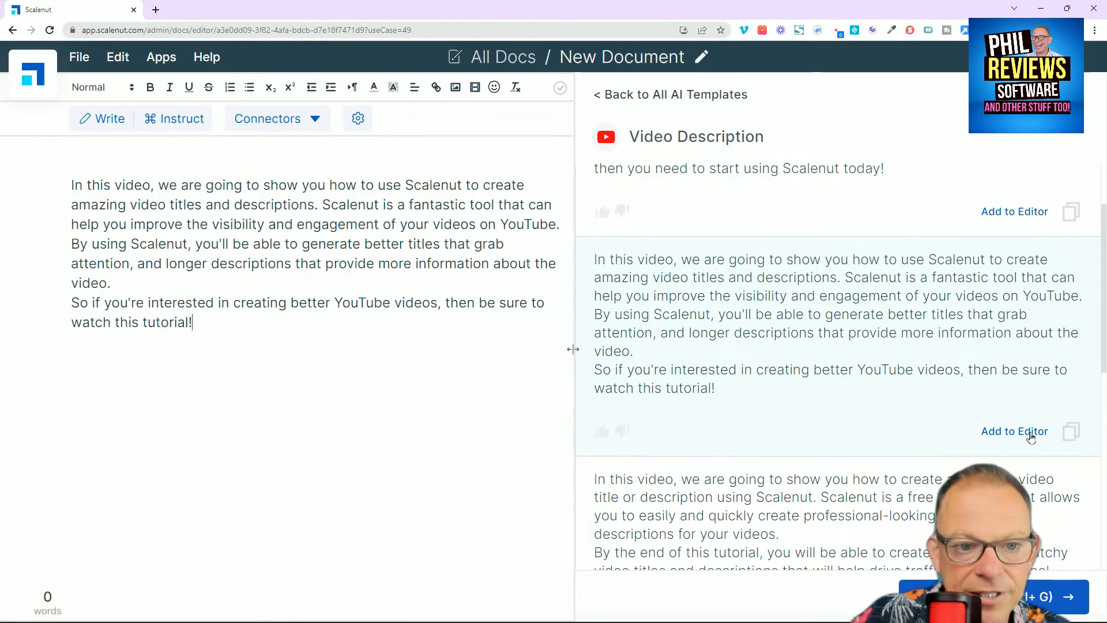
scroll(838, 386, down, 10)
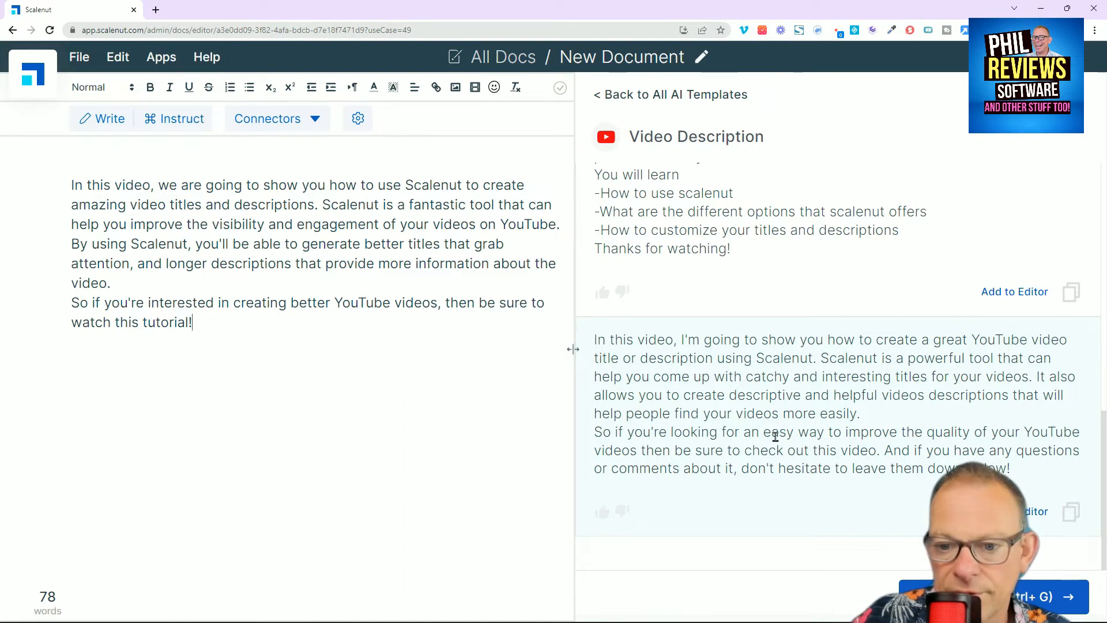
click(1027, 519)
Step: Delete the first description, "we are going to show you how to use Scalenut", and the blank lines above the remaining one
drag(199, 322, 13, 193)
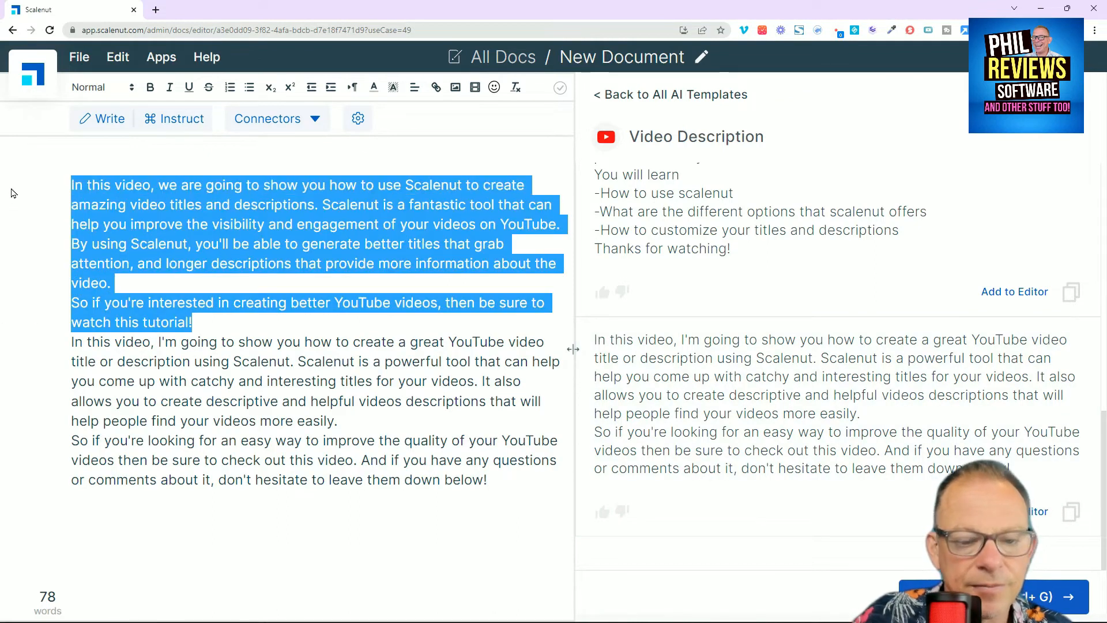
key(BackSpace)
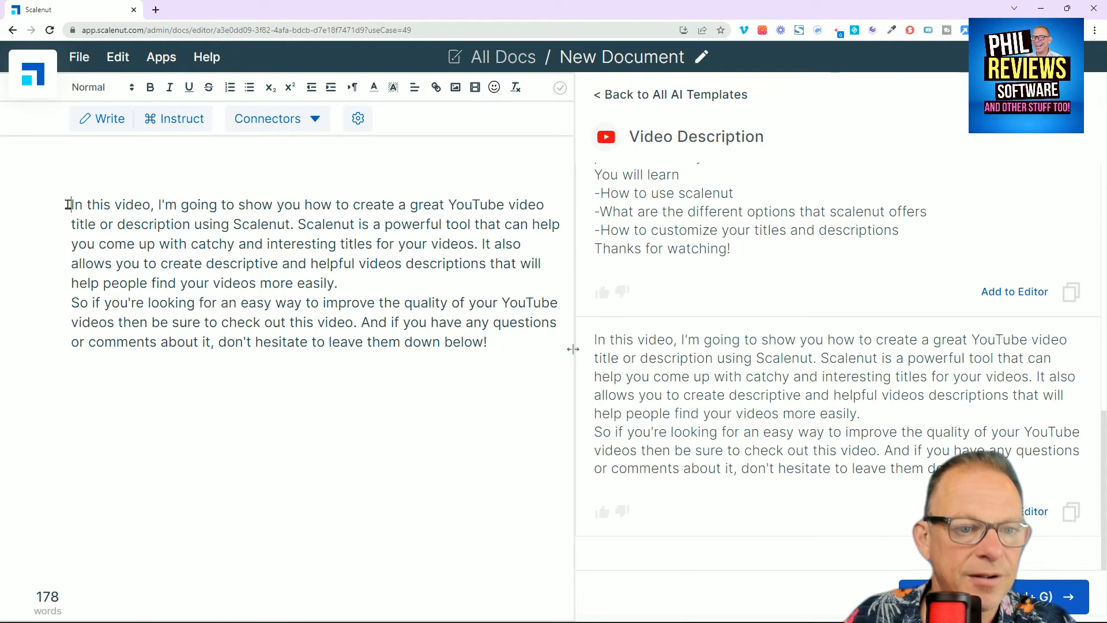
key(BackSpace)
key(BackSpace)
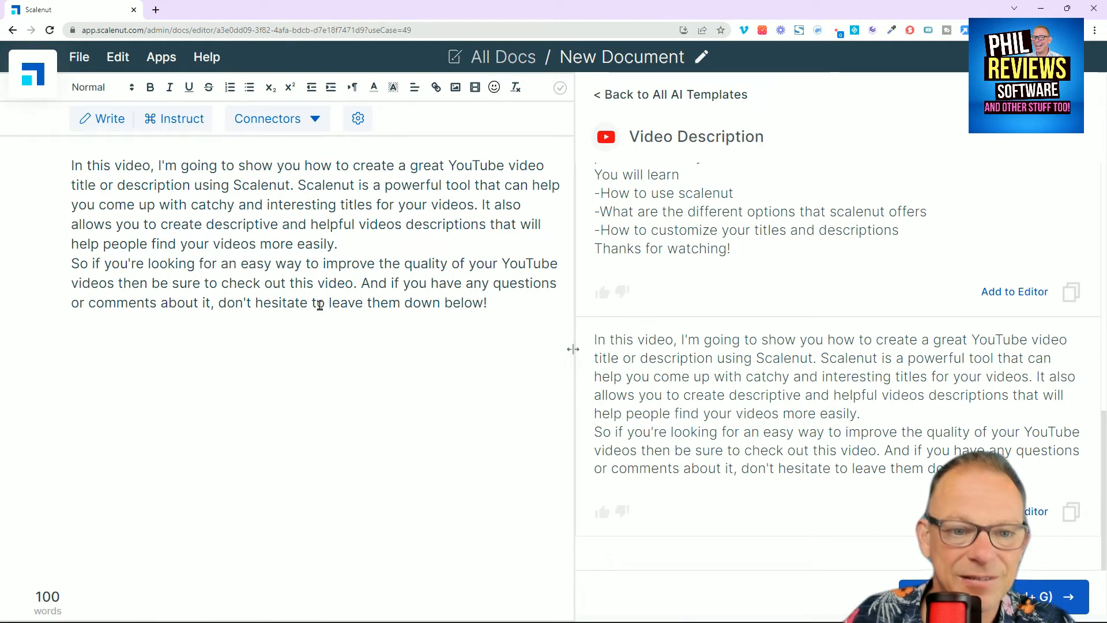
Step: Start a new paragraph below the description with "I create my title and desriptio" and let the AI continue writing it
click(526, 314)
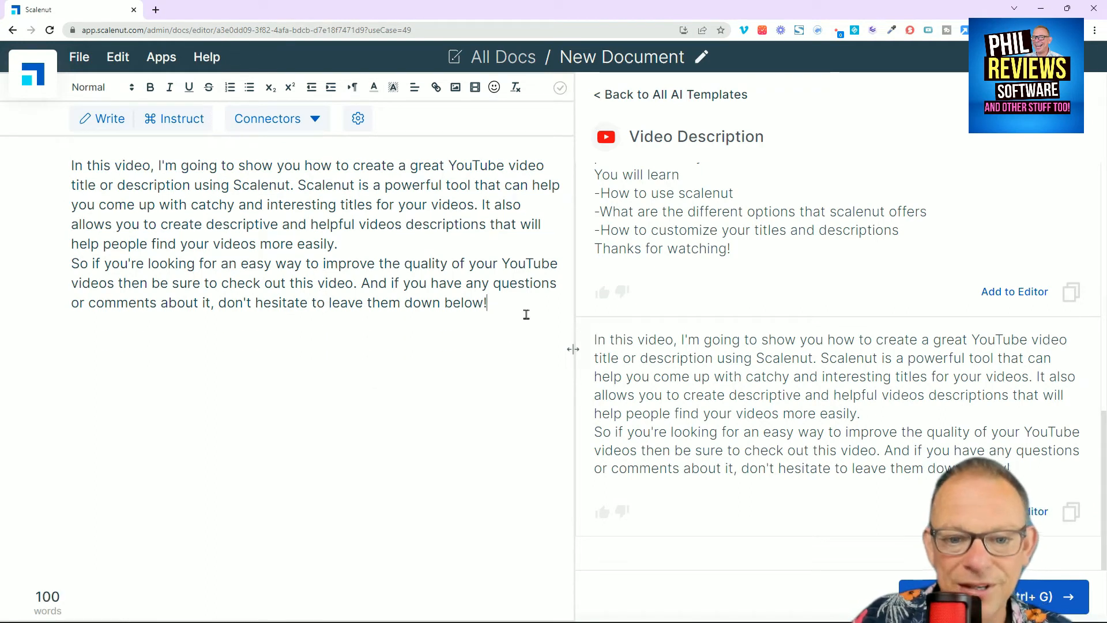
key(Return)
key(Return)
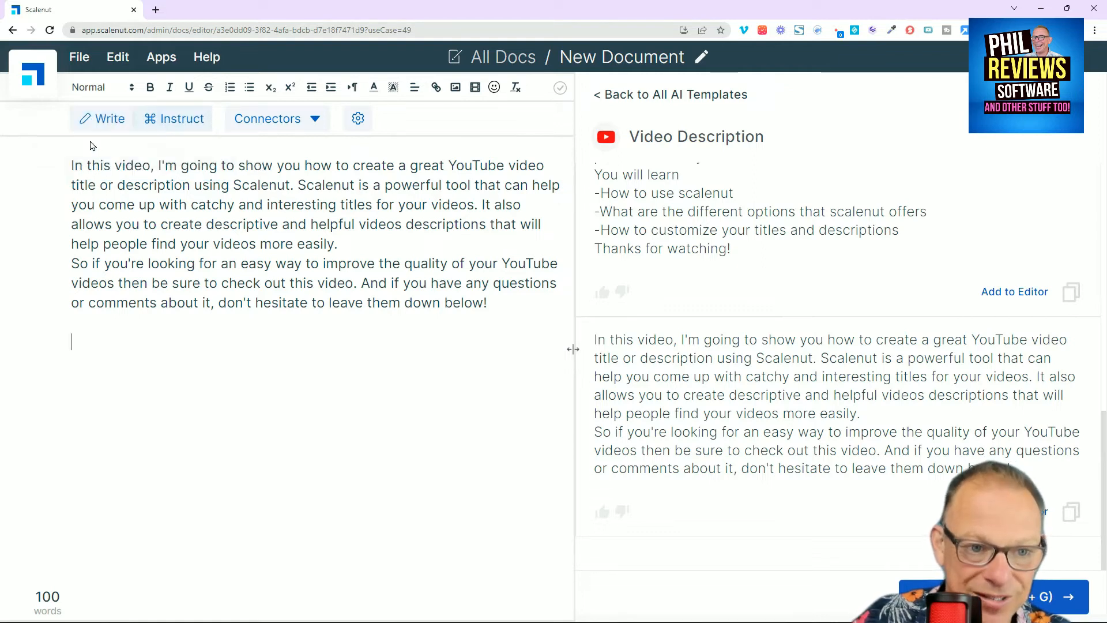
click(99, 125)
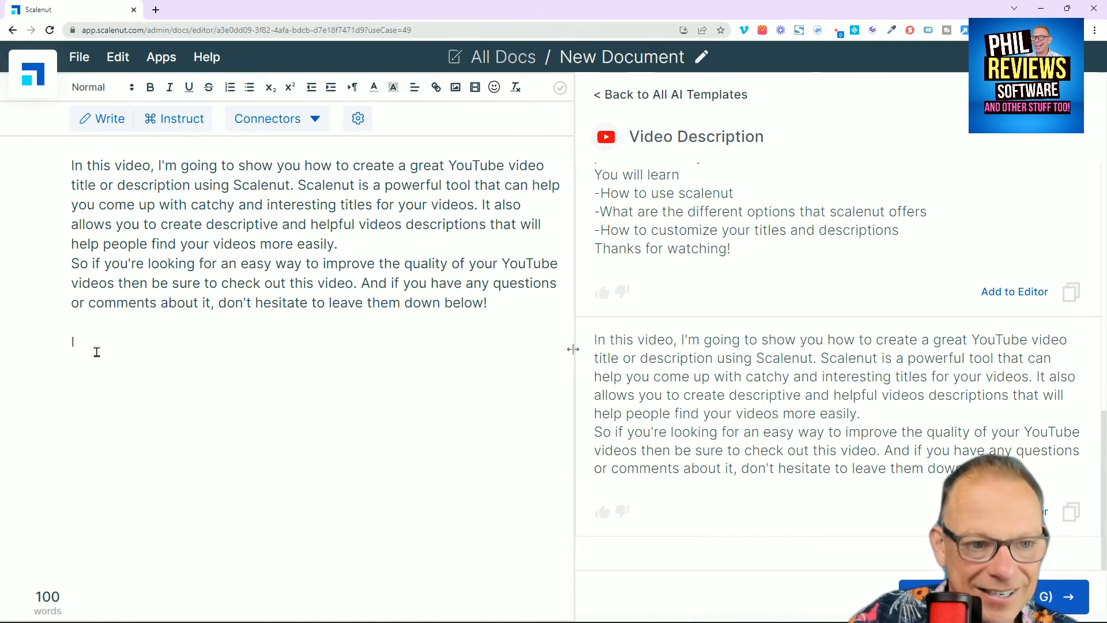
text(eat)
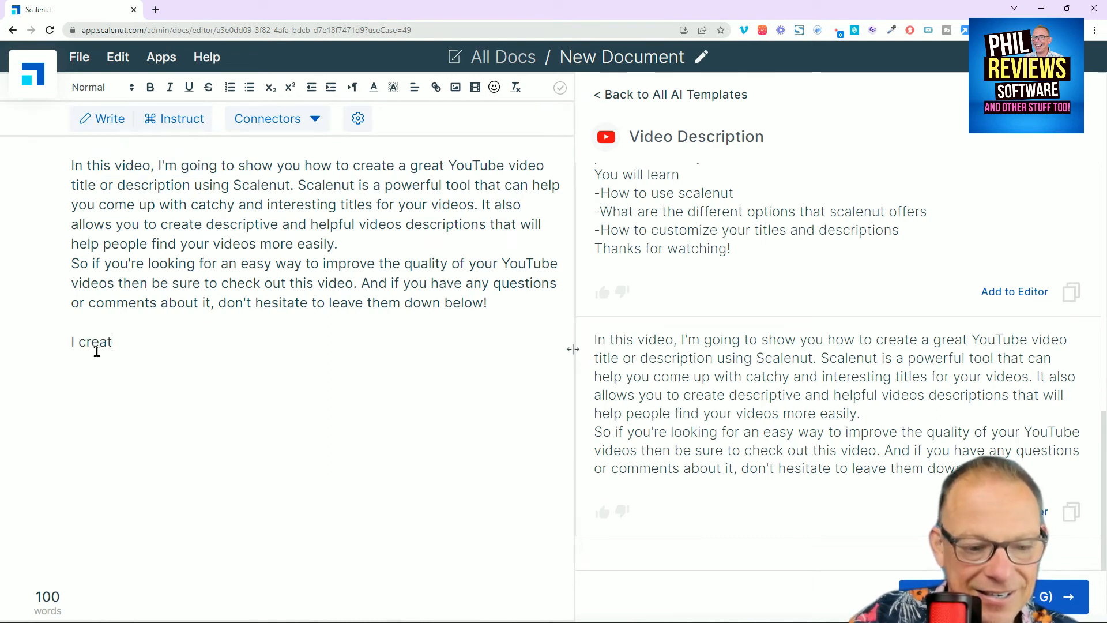
text(e my title and desript)
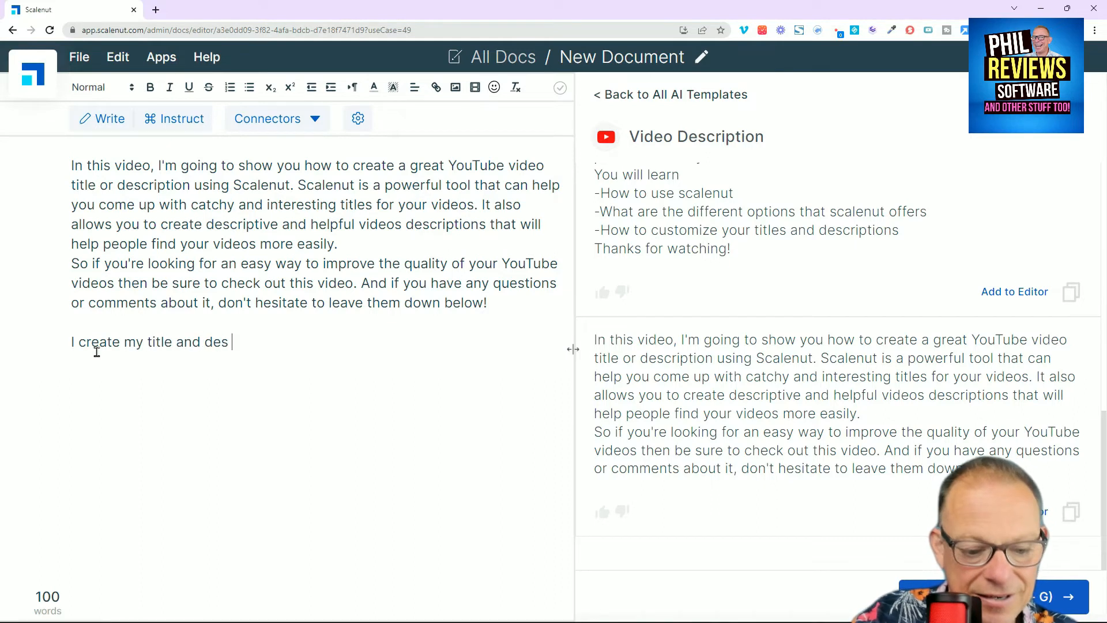
key(BackSpace)
key(BackSpace)
key(BackSpace)
key(BackSpace)
text(ription)
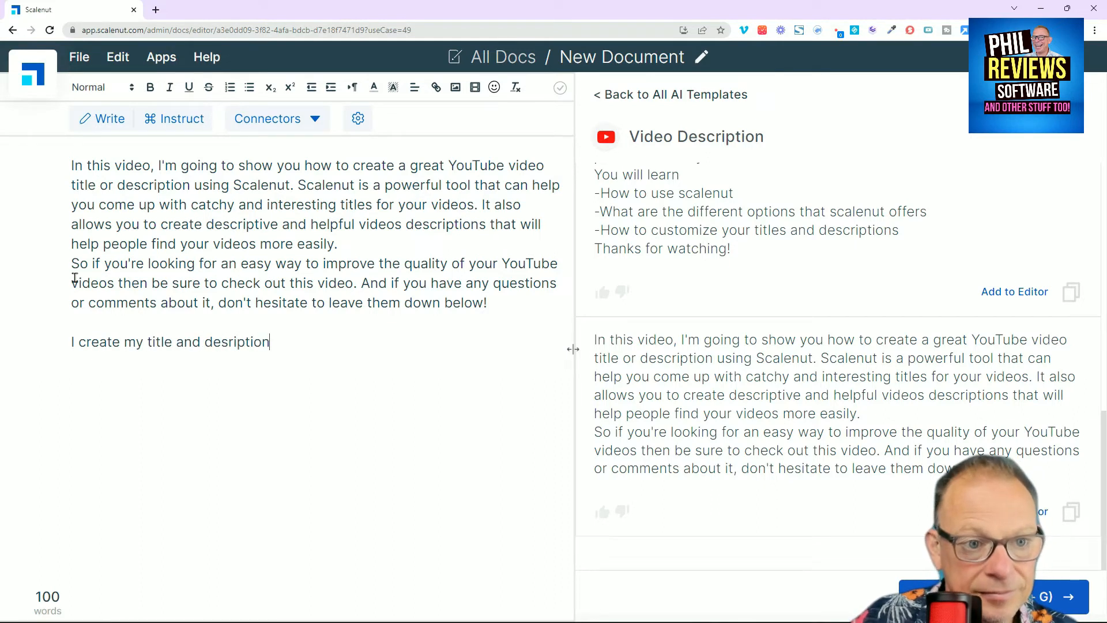
click(102, 118)
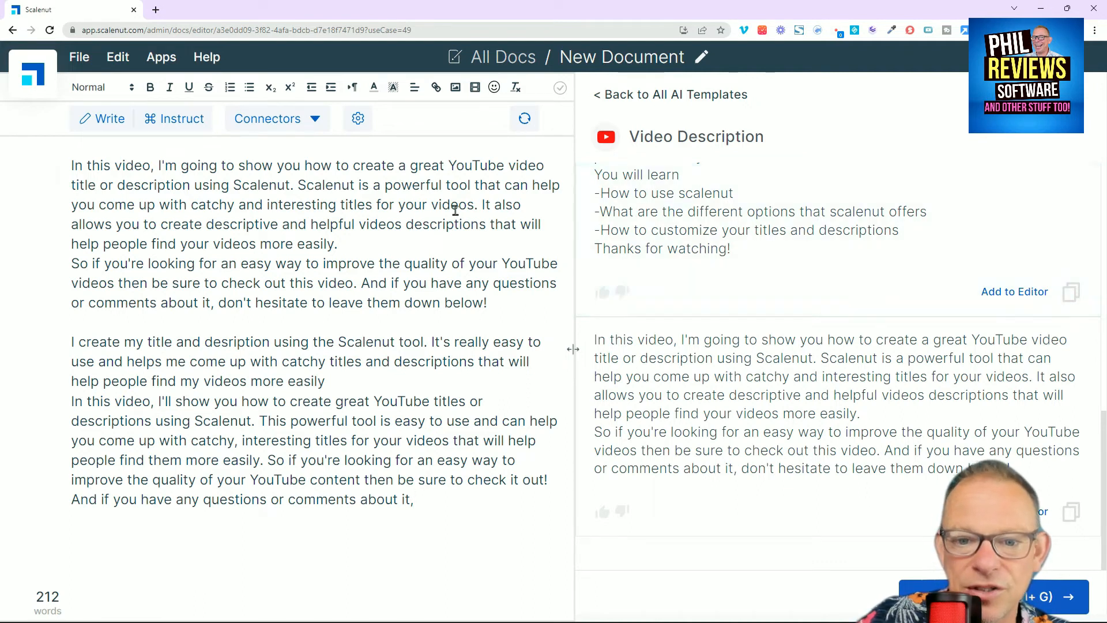
Step: Add the generated description containing the "You will learn" list to the document and insert a blank line above "You will learn"
click(1028, 293)
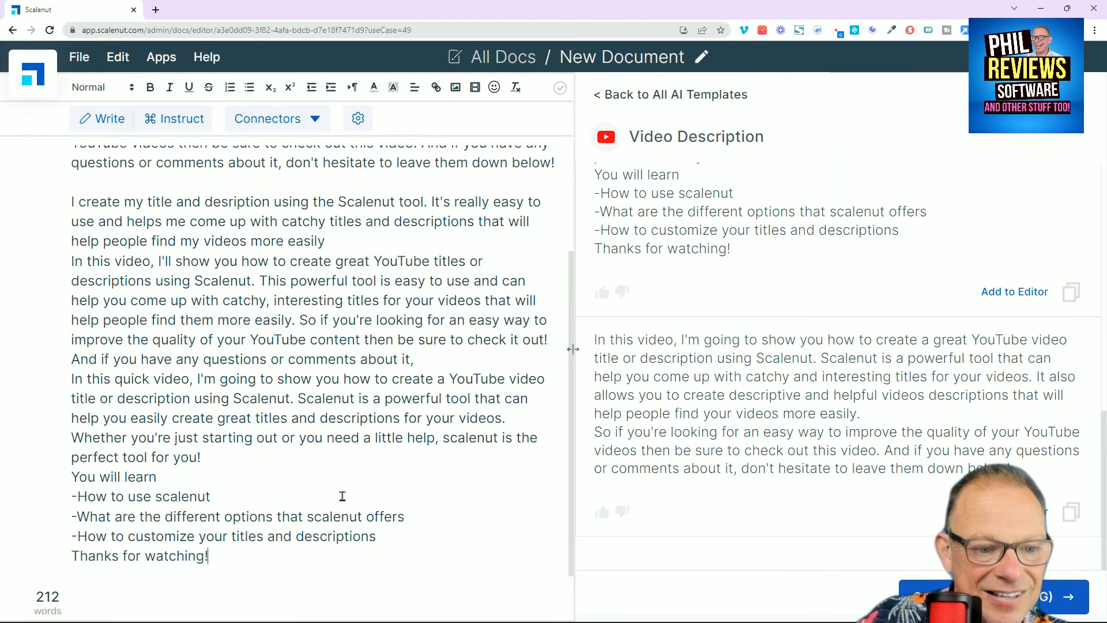
key(Return)
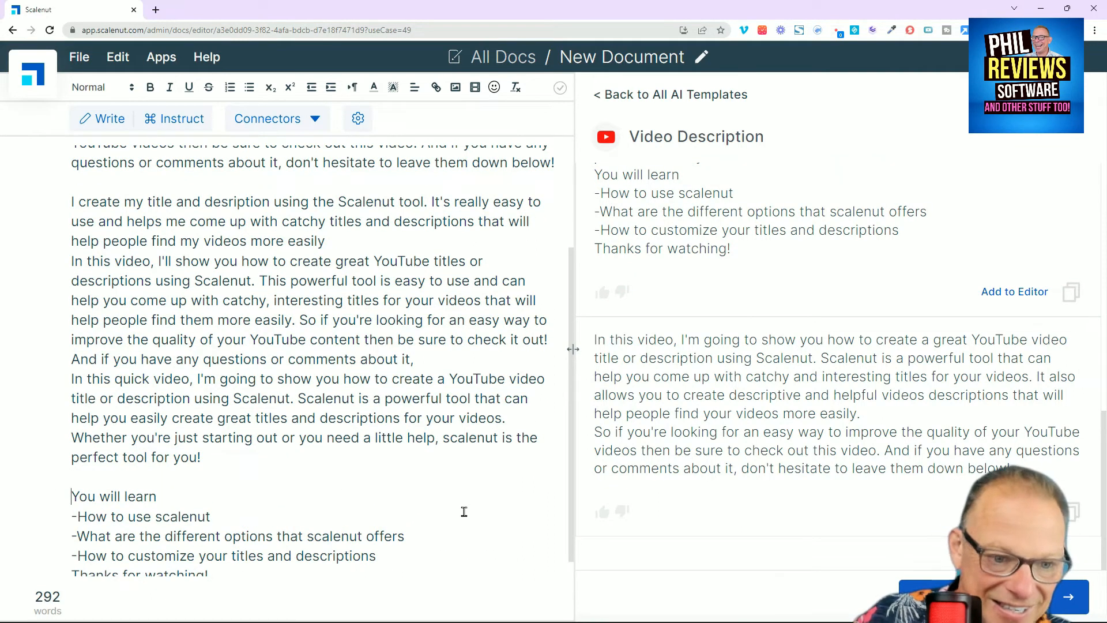
Step: Delete the "In this video, I'll show you" and "In this quick video" paragraphs above the "You will learn" list
scroll(458, 490, up, 3)
scroll(408, 419, down, 3)
scroll(409, 418, up, 3)
scroll(407, 418, down, 3)
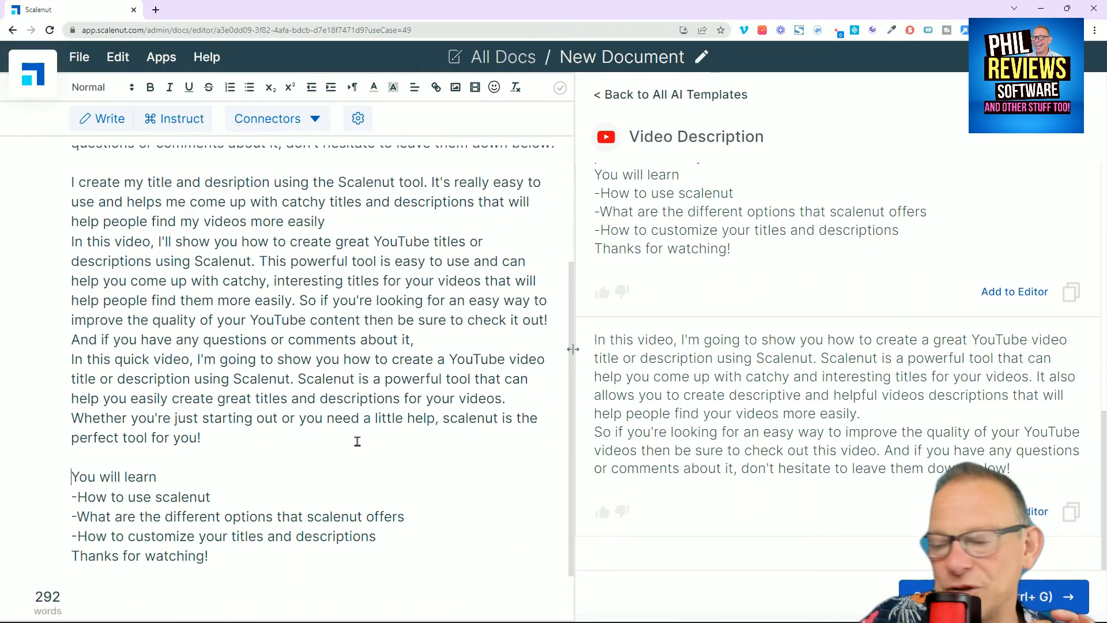
scroll(358, 441, up, 3)
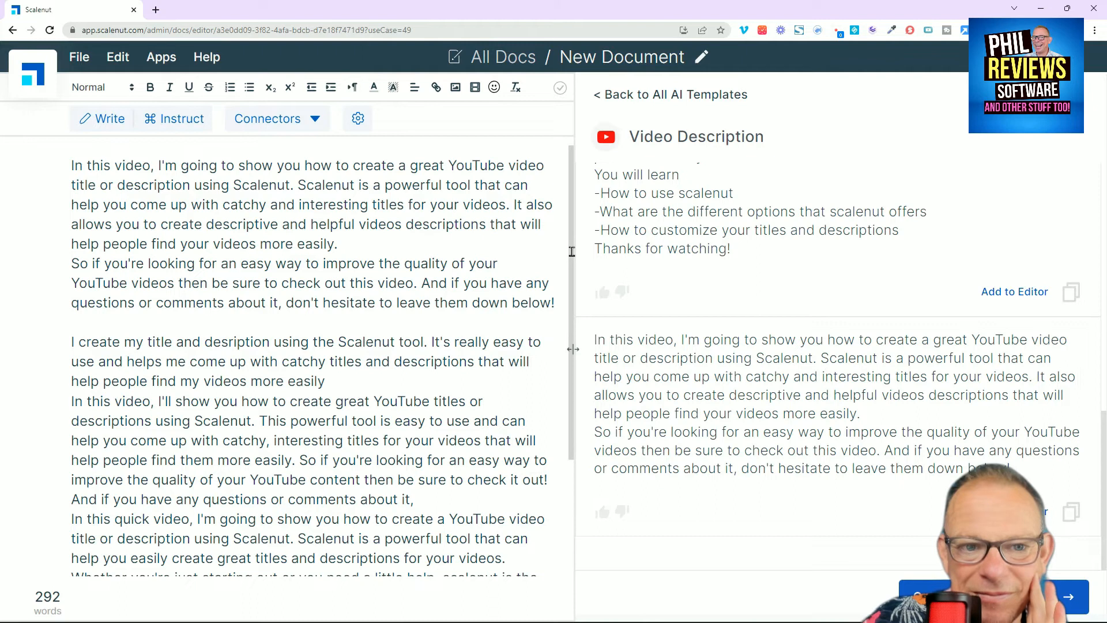
scroll(571, 251, down, 3)
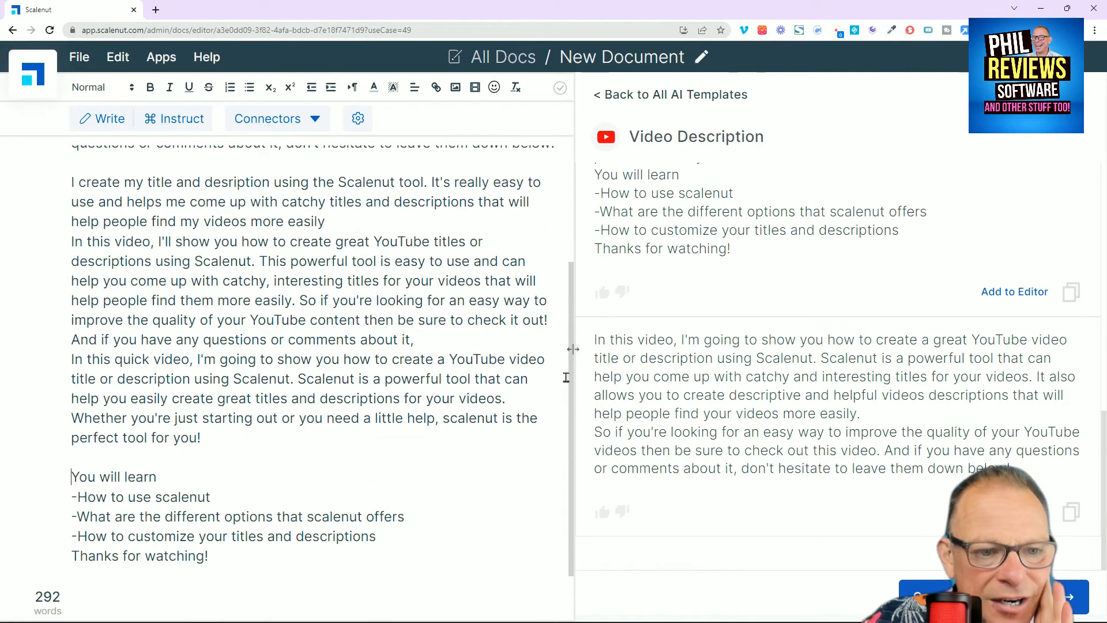
scroll(565, 378, up, 2)
drag(202, 480, 61, 280)
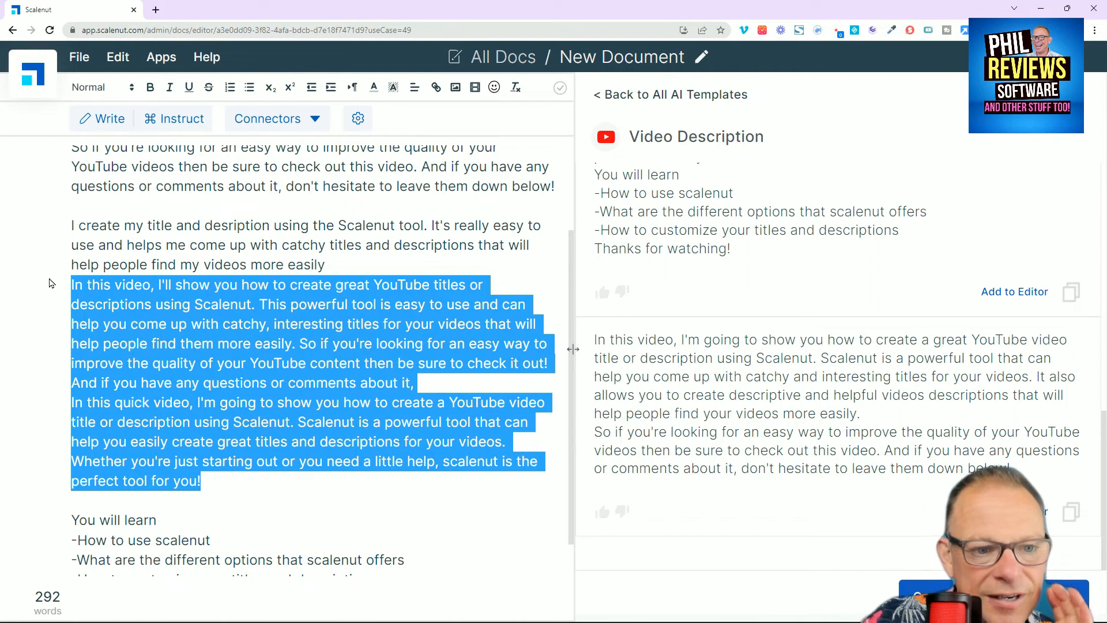
key(BackSpace)
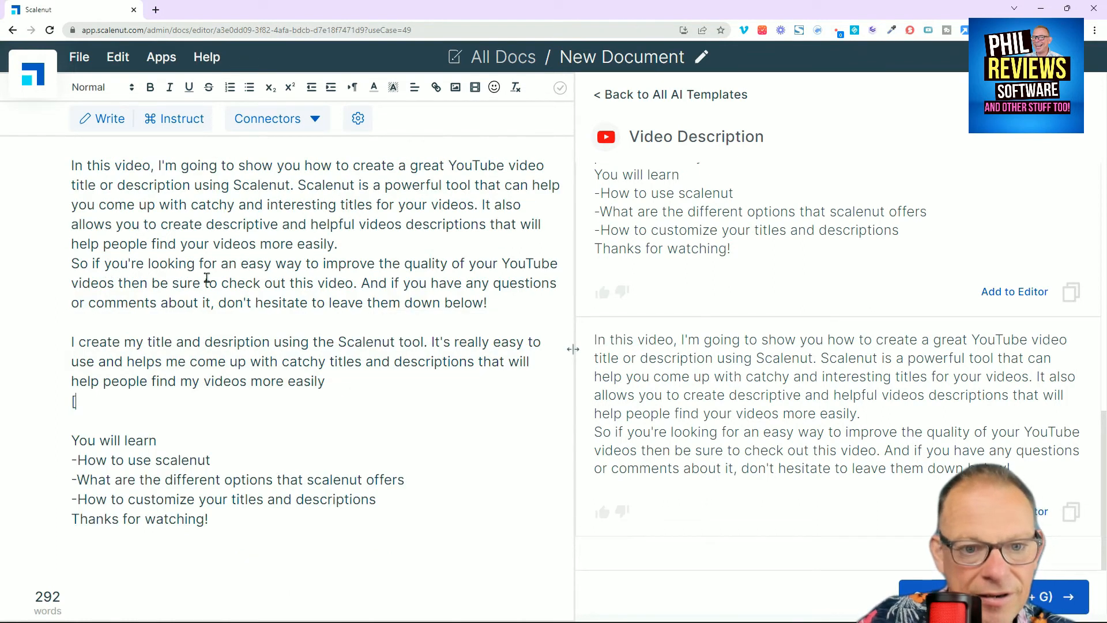
drag(408, 398, 47, 274)
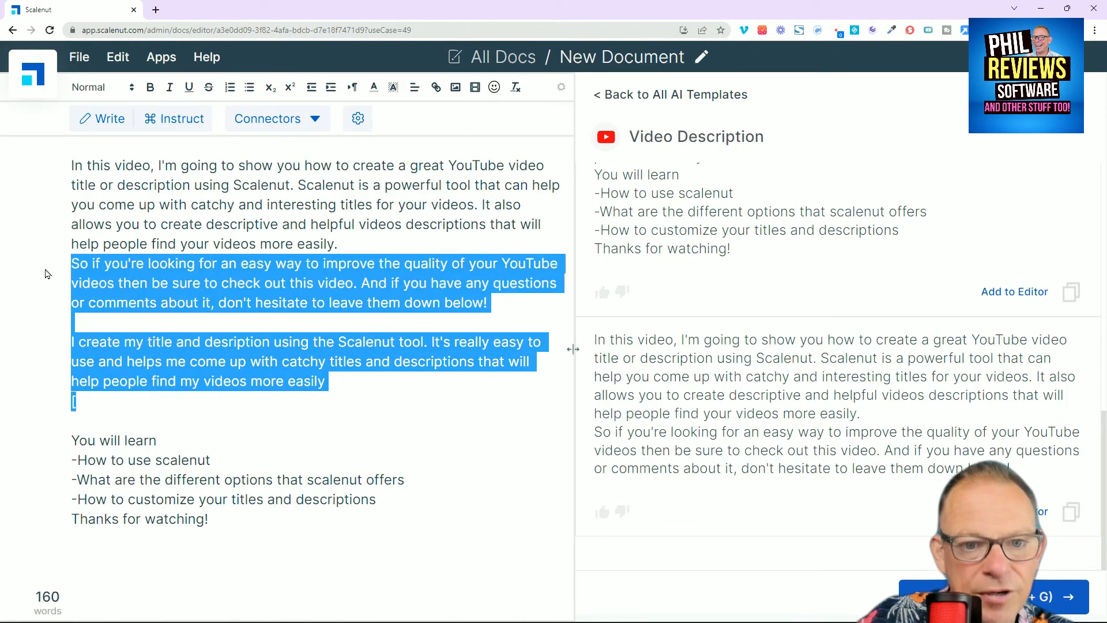
key(BackSpace)
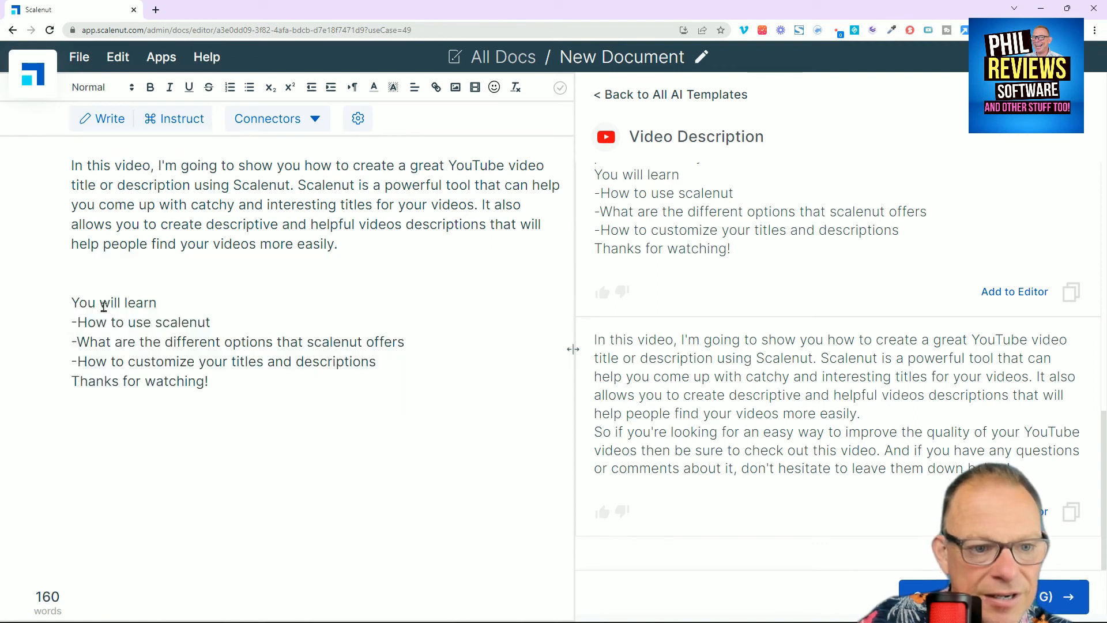
key(BackSpace)
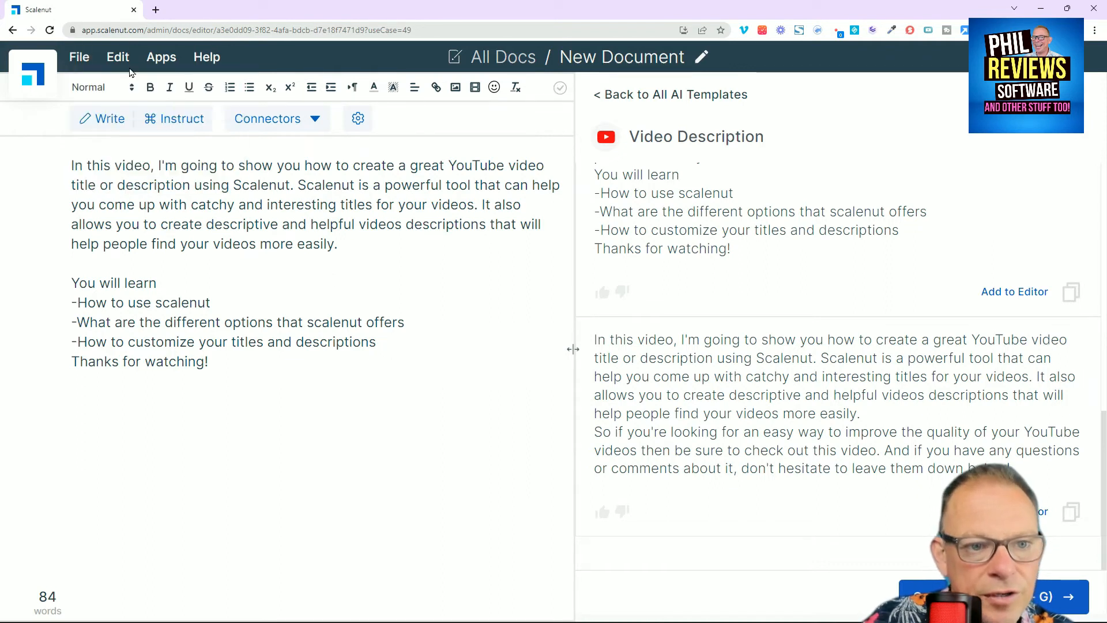
click(118, 56)
click(127, 84)
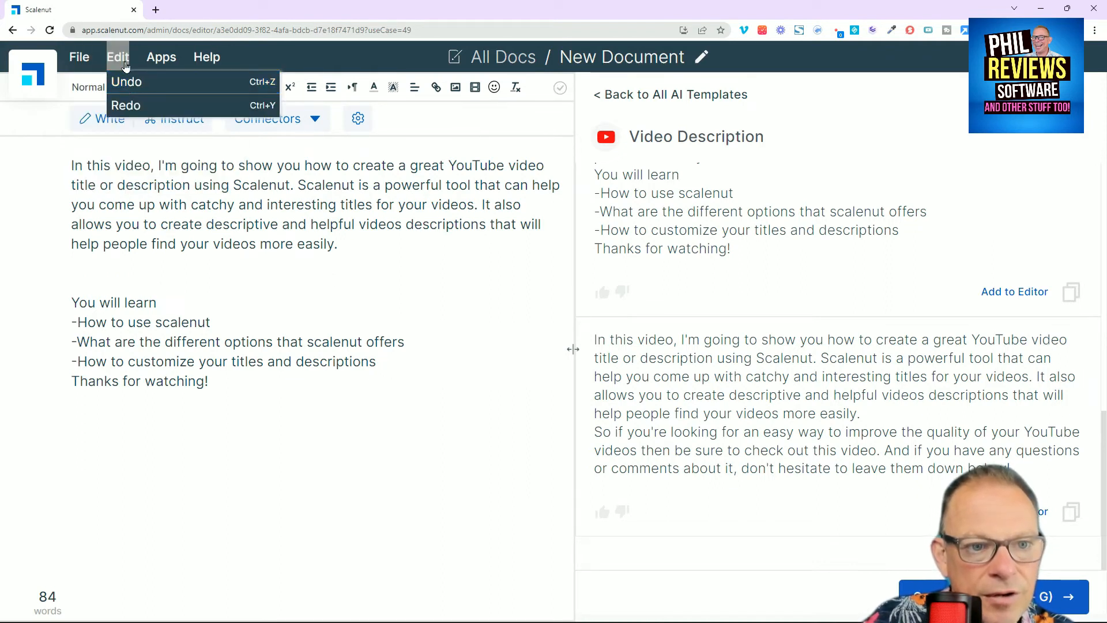
click(130, 83)
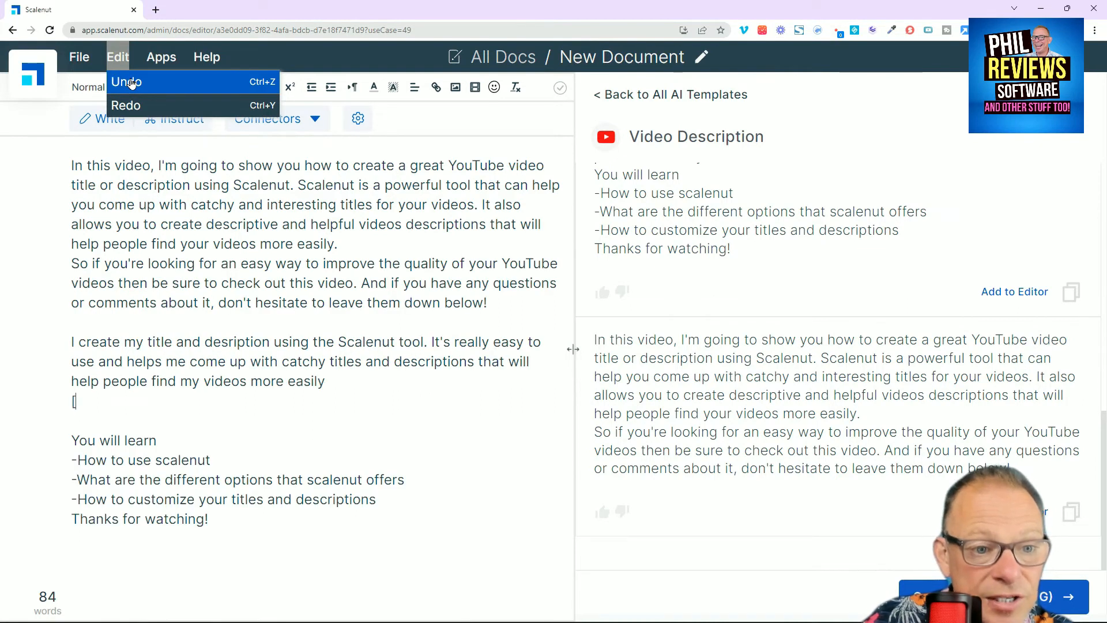
click(131, 83)
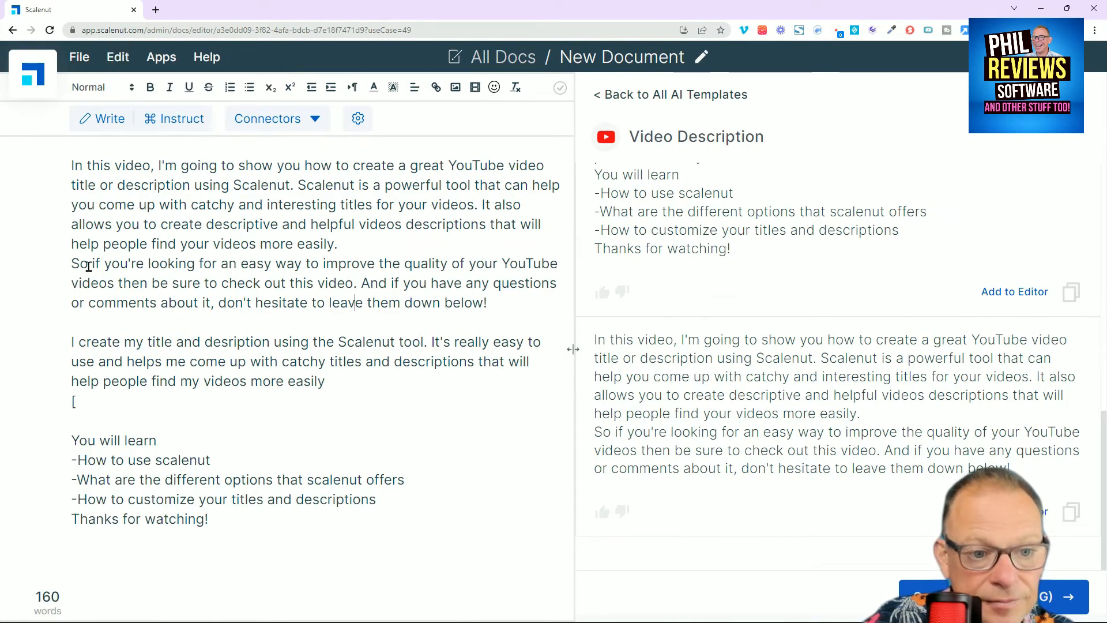
Step: Delete the "So if you're looking" paragraph with its extra blank line, and end the "I create my title" paragraph at "catchy titles and descriptions."
drag(490, 308, 58, 258)
key(BackSpace)
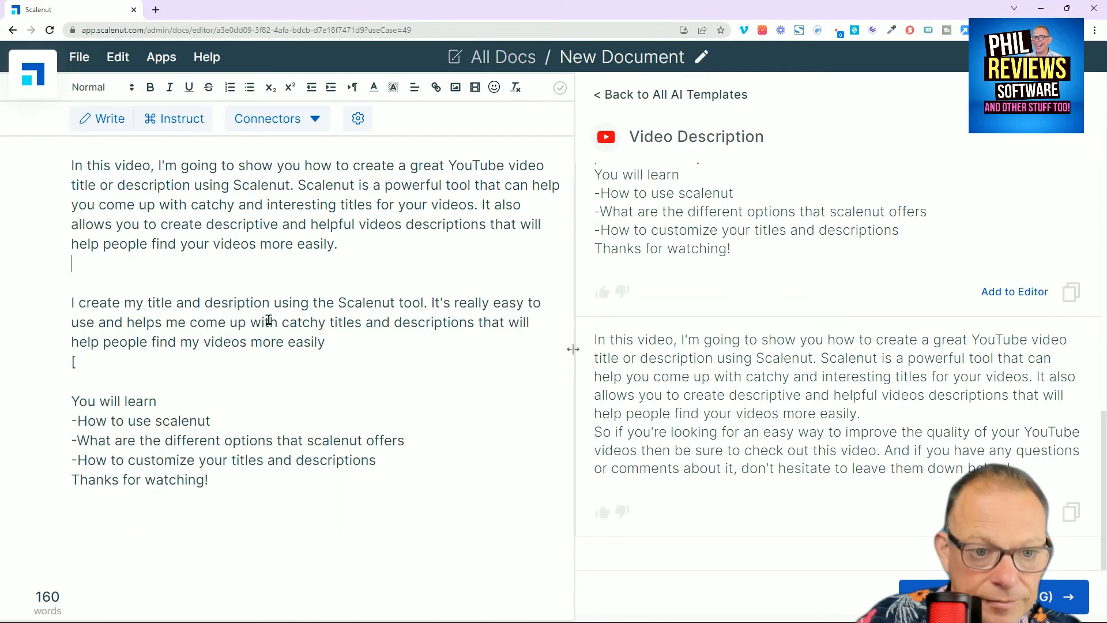
key(BackSpace)
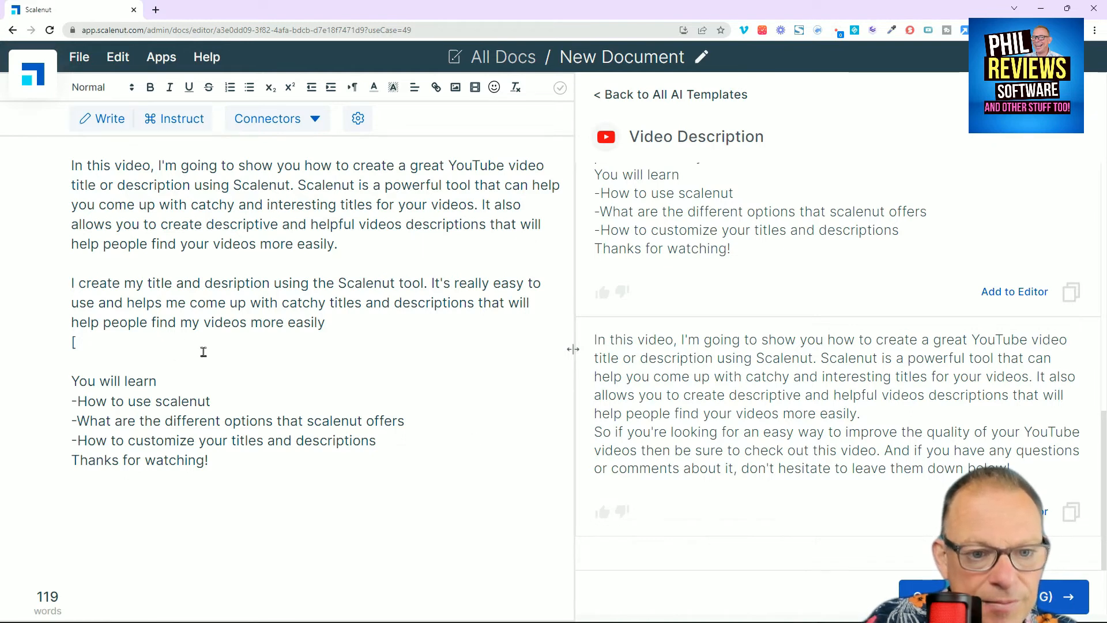
drag(471, 304, 511, 339)
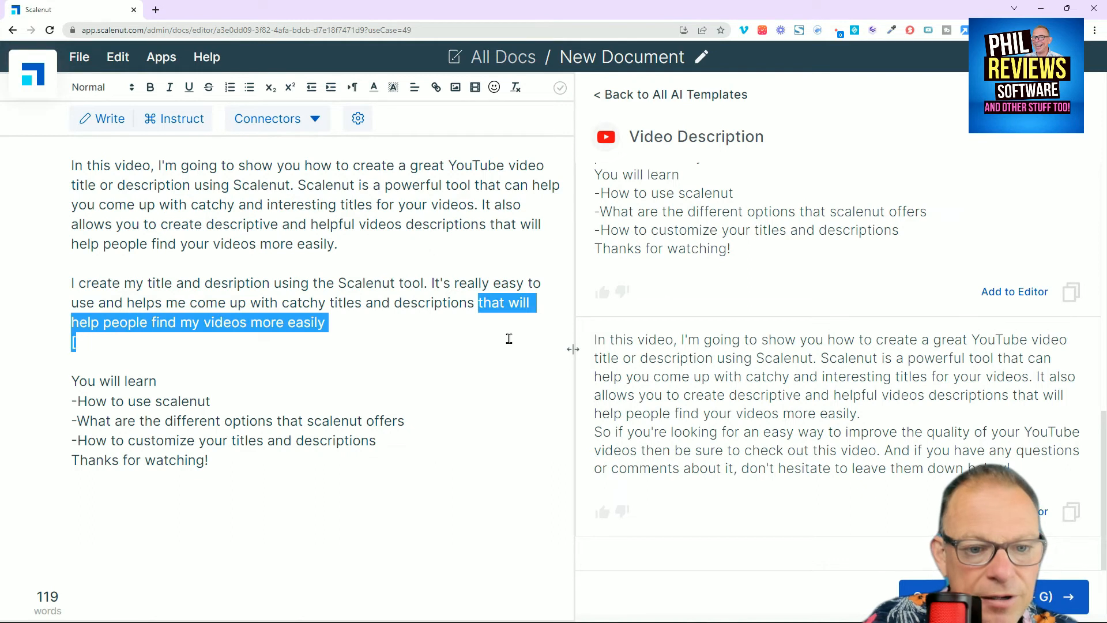
key(BackSpace)
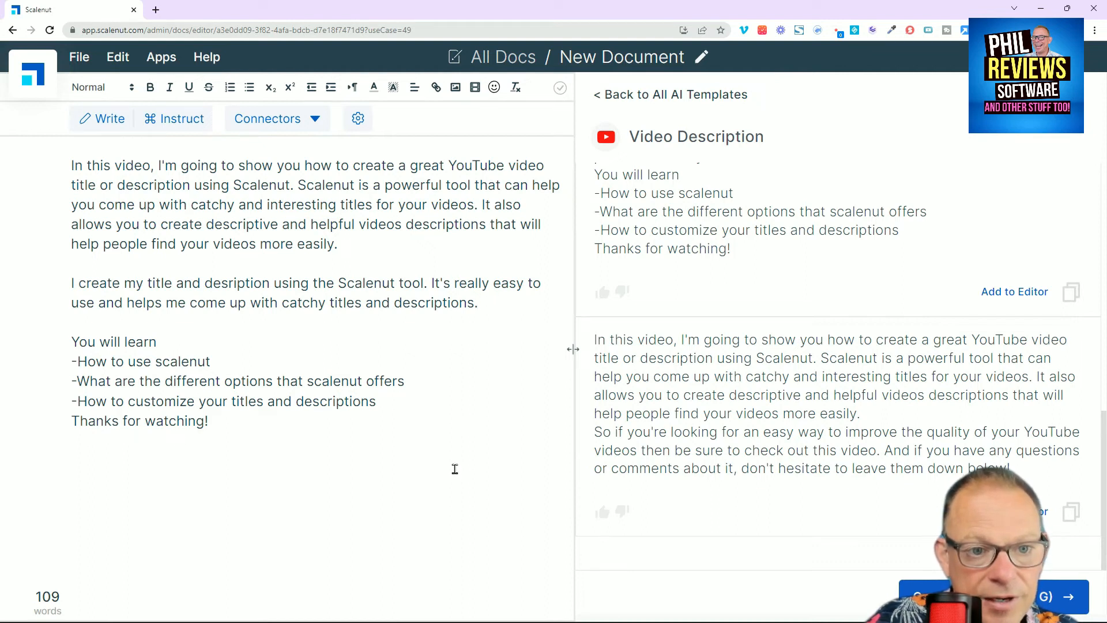
Step: Generate a closing paragraph below "Thanks for watching!" using the "In summary" connector, separated by a blank line
click(261, 432)
key(Return)
key(Return)
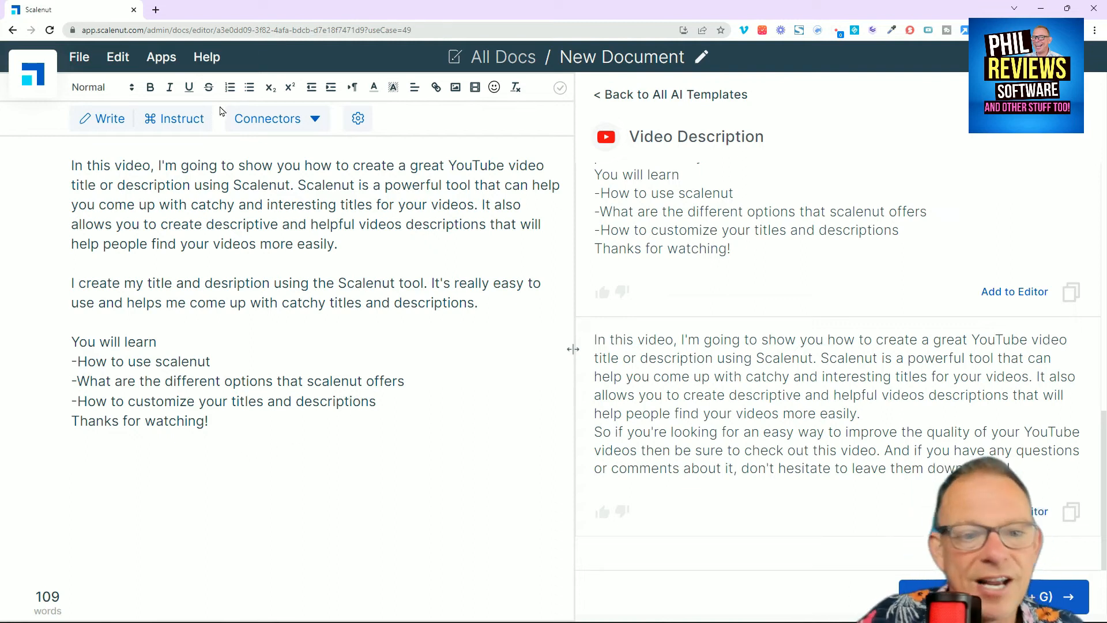
click(268, 119)
mouse_move(288, 270)
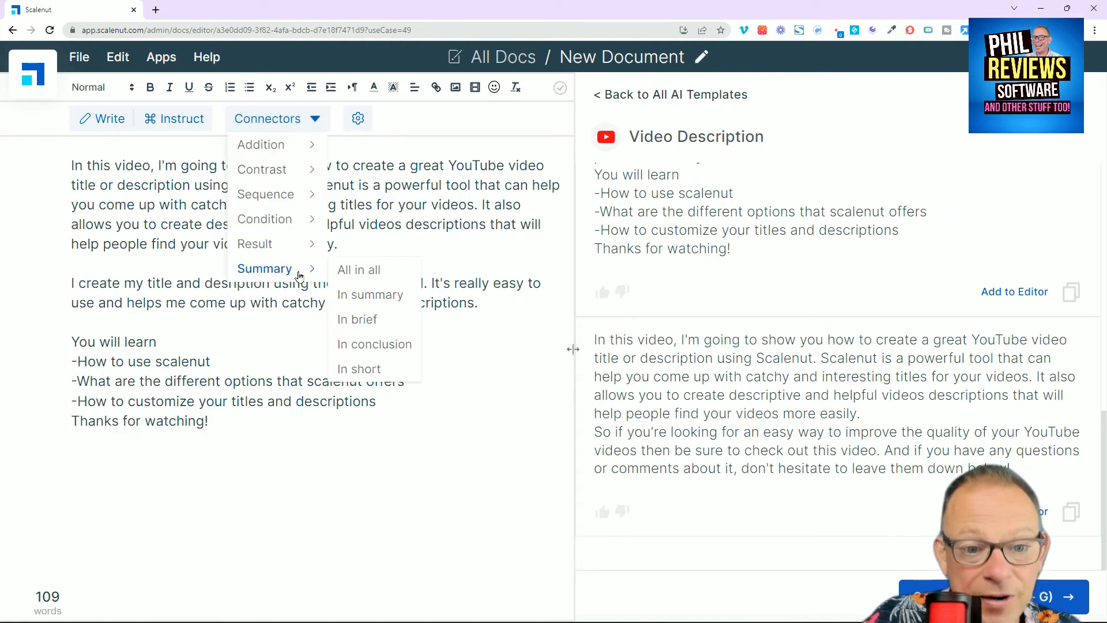
mouse_move(292, 246)
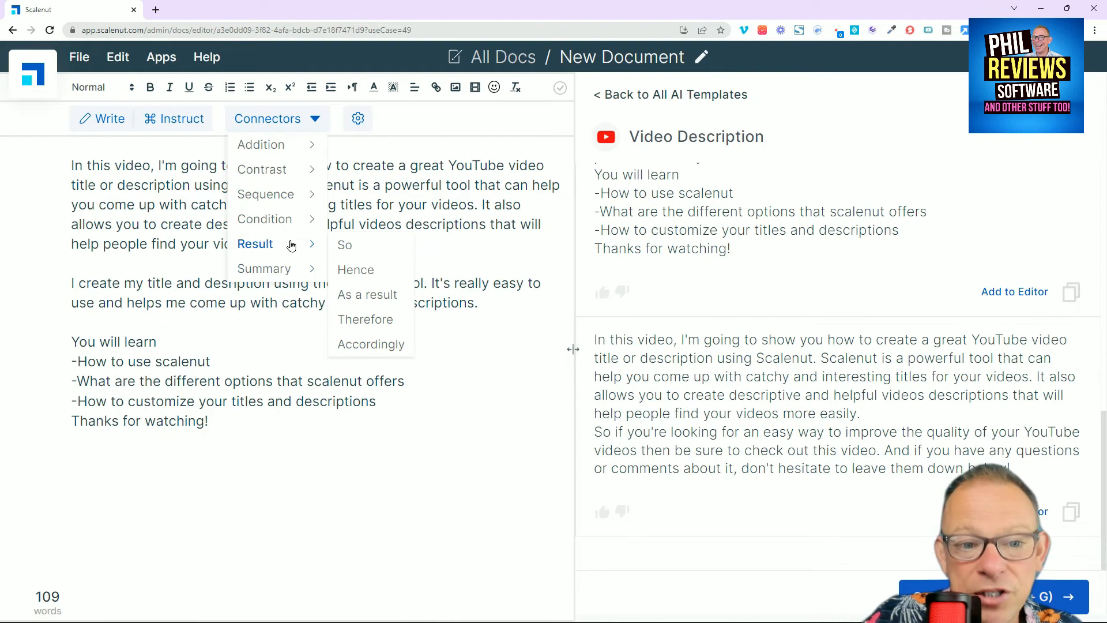
mouse_move(275, 147)
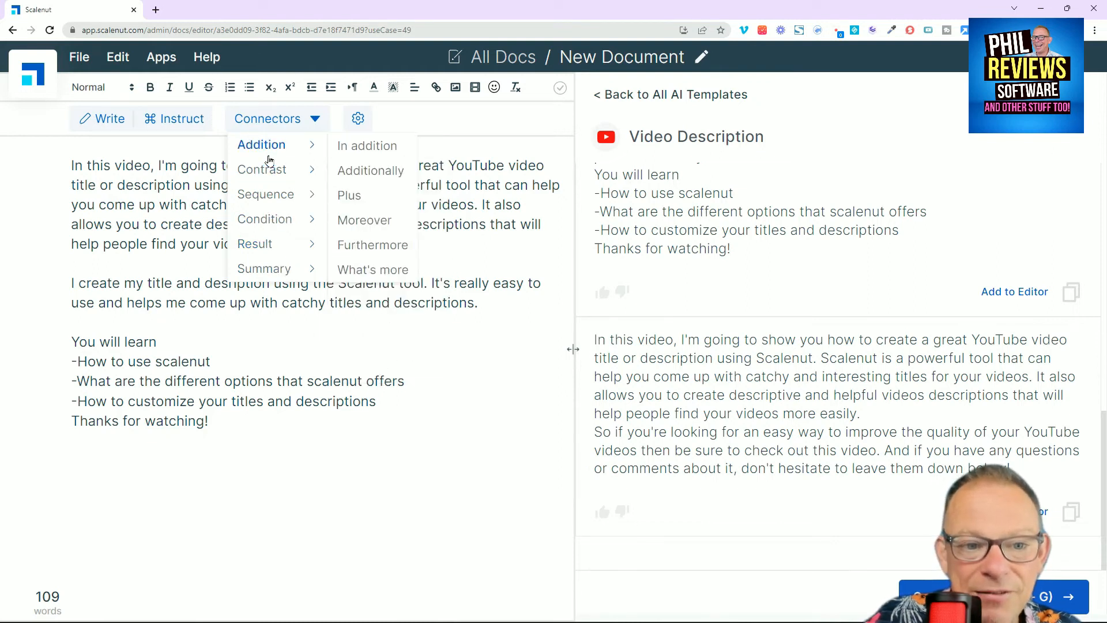
mouse_move(288, 172)
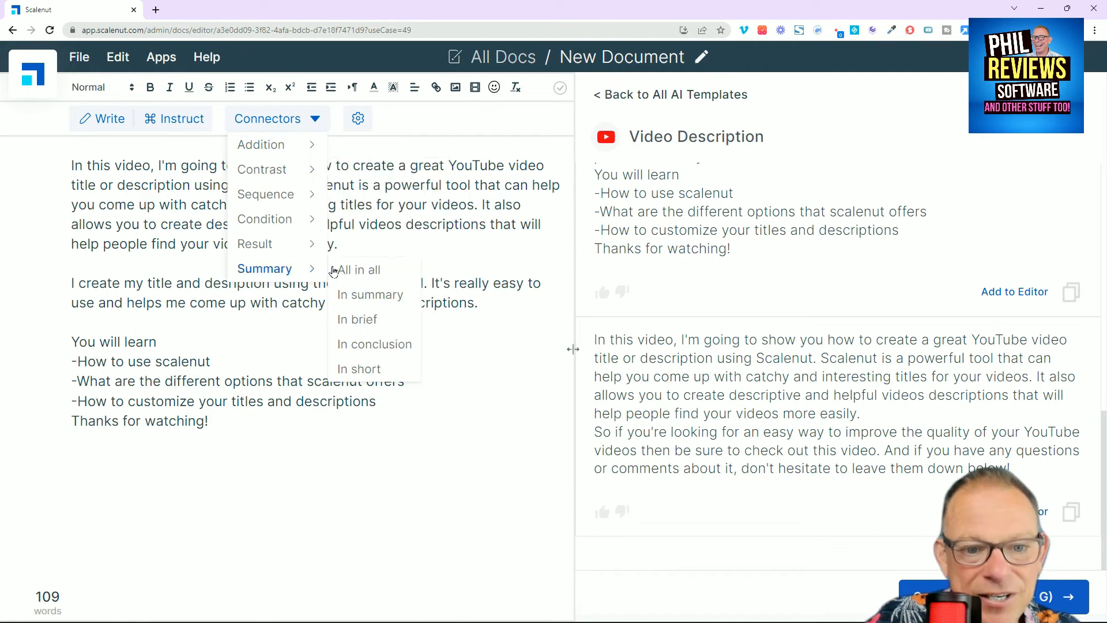
click(349, 294)
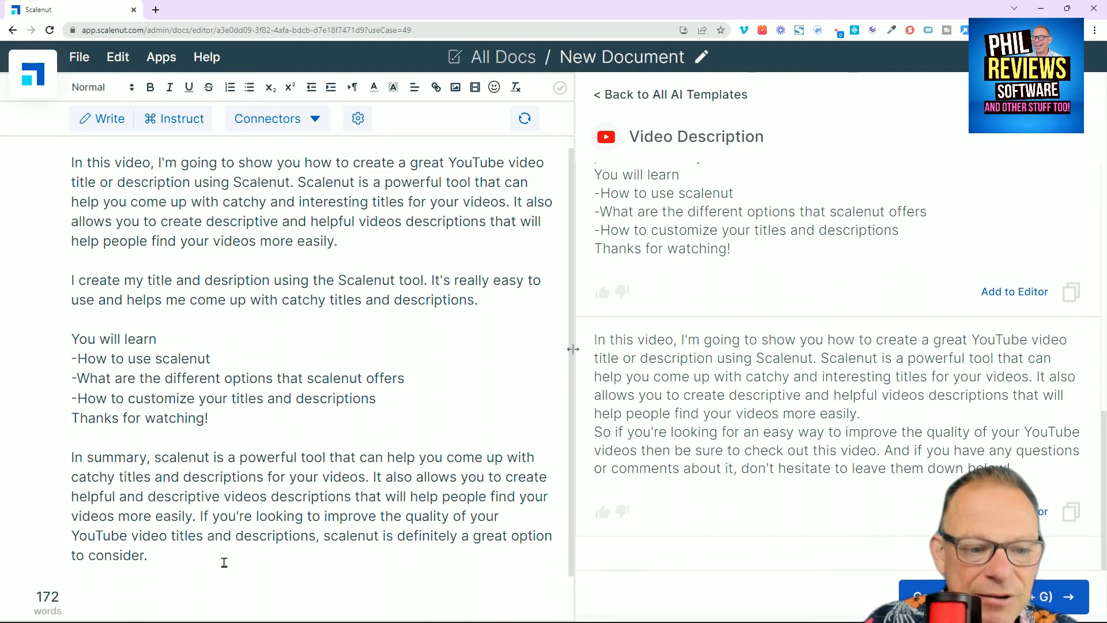
Step: Delete the generated "In summary" paragraph at the end of the document
drag(187, 561, 65, 459)
key(BackSpace)
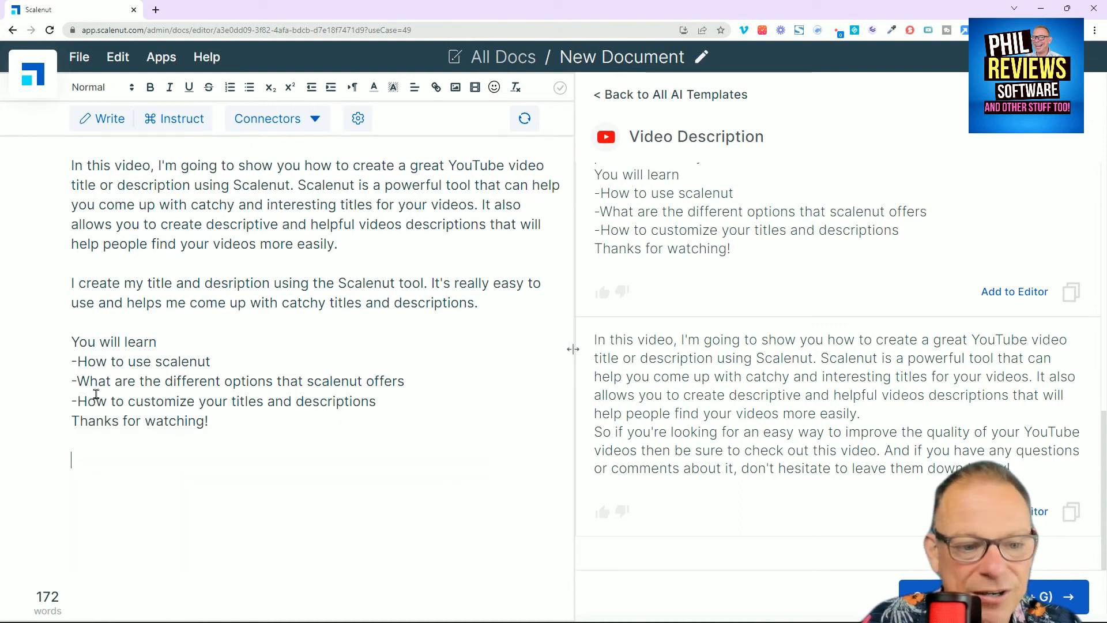
Step: Generate closing text below "Thanks for watching!" using the "So" result connector, and delete all of the generated text
click(268, 118)
mouse_move(288, 243)
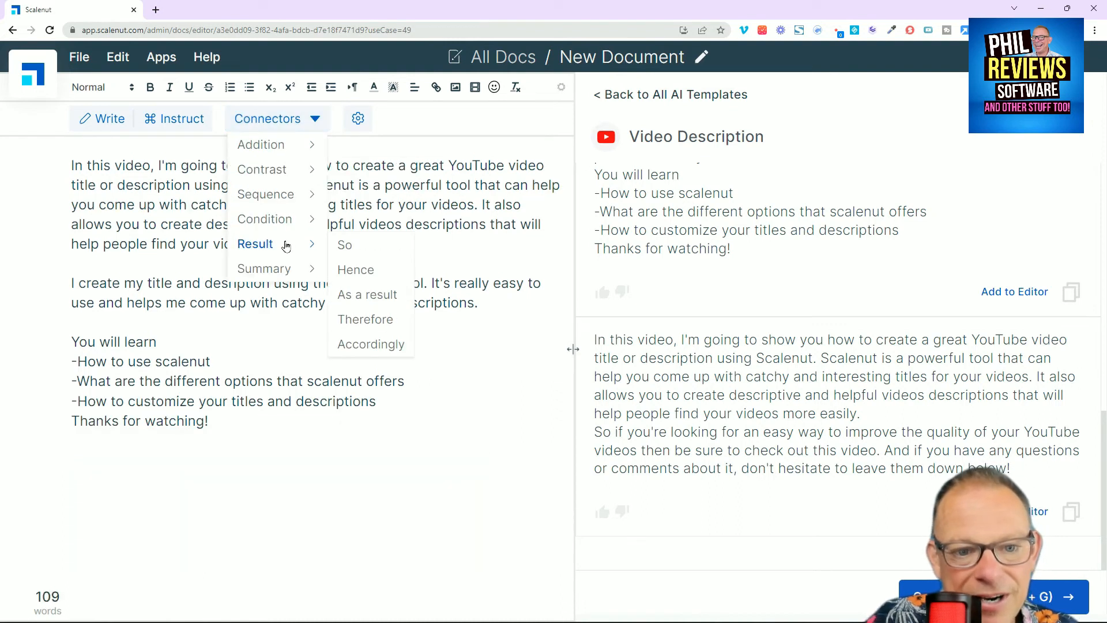
click(357, 250)
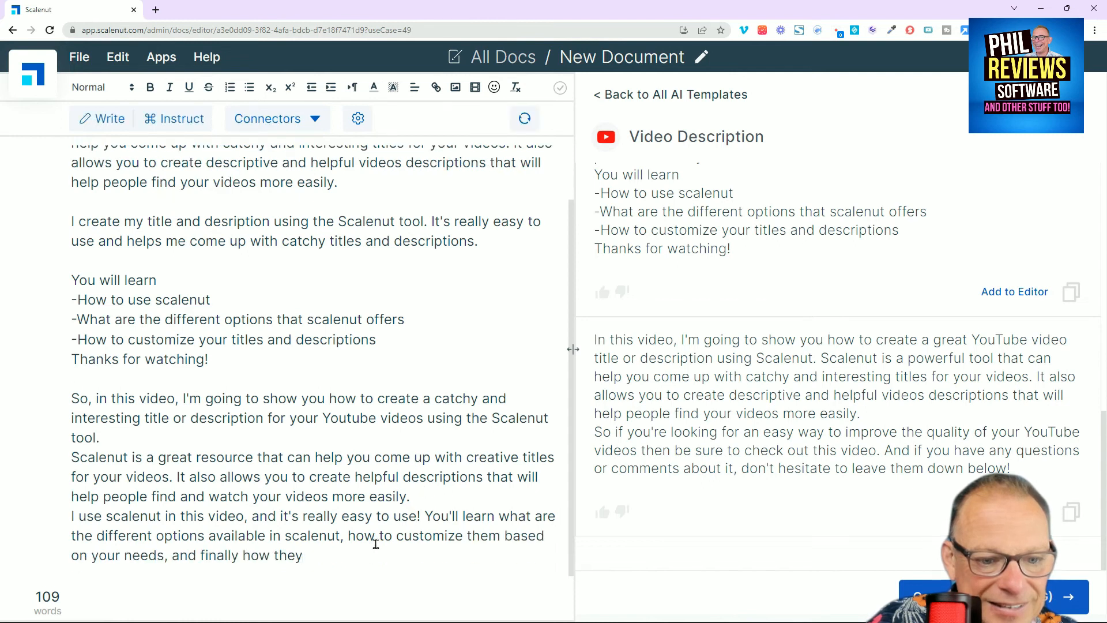
drag(327, 557, 32, 407)
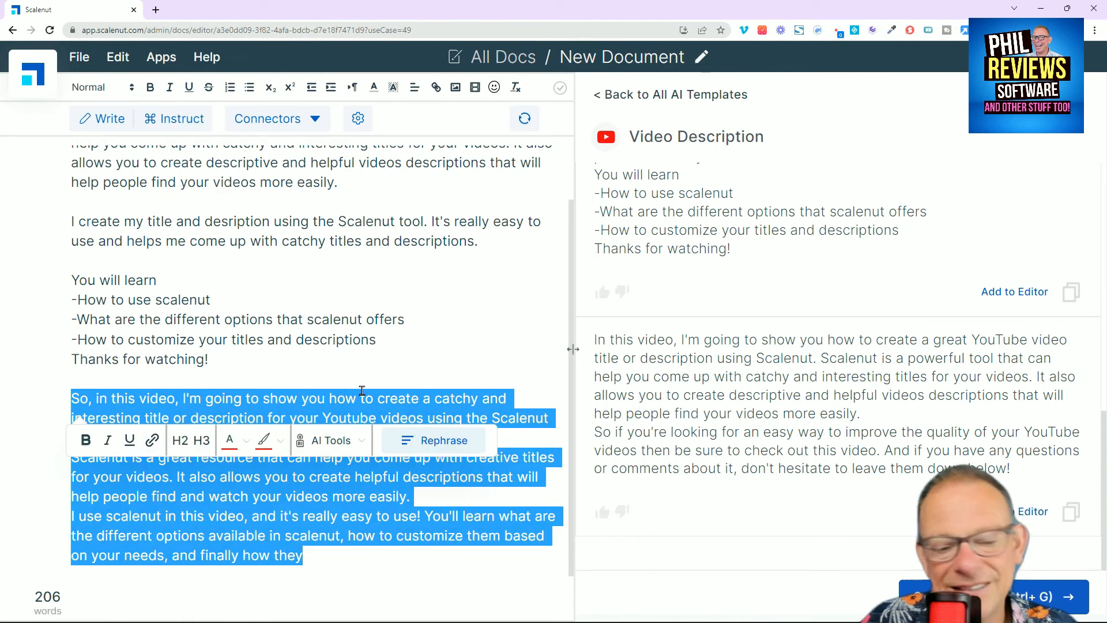
key(BackSpace)
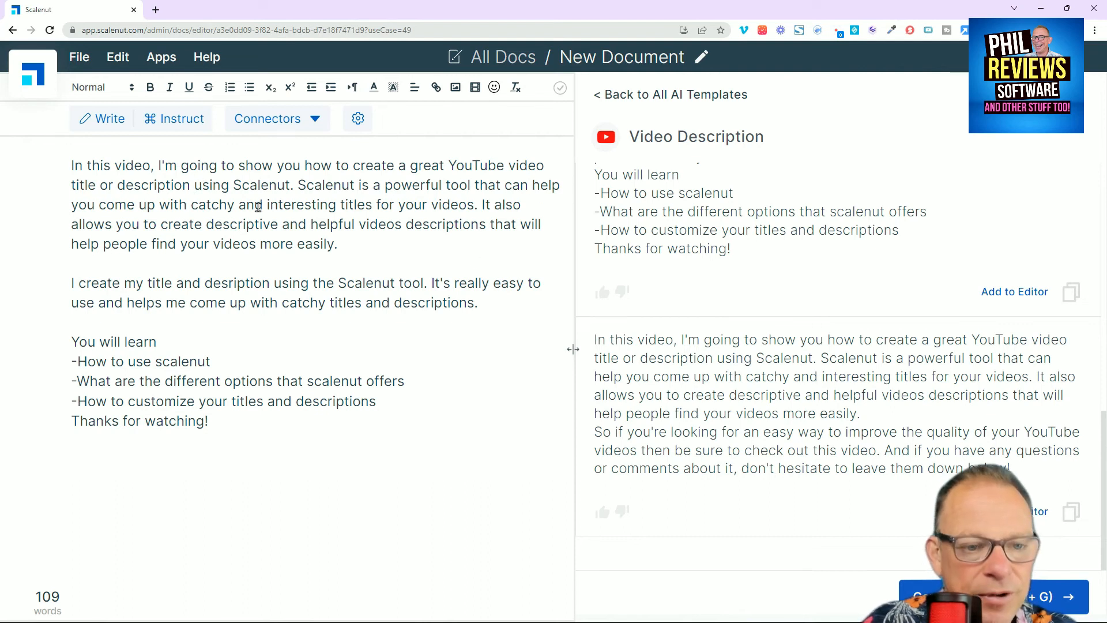
Step: Change "title or description" to the plural "titles or descriptions" in the opening paragraph
click(193, 186)
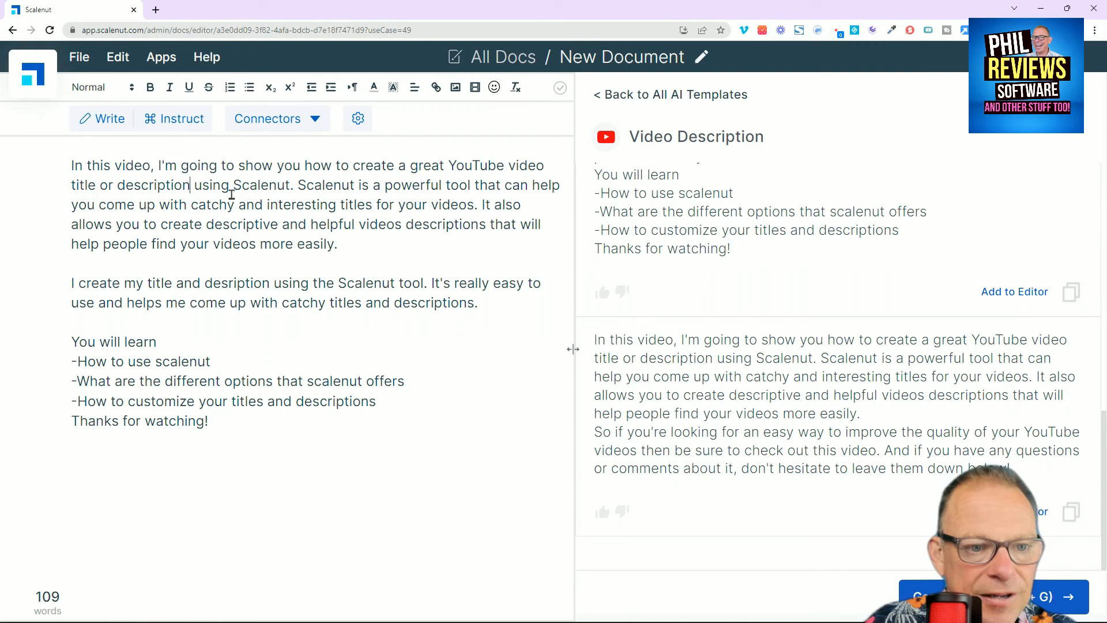
text(s)
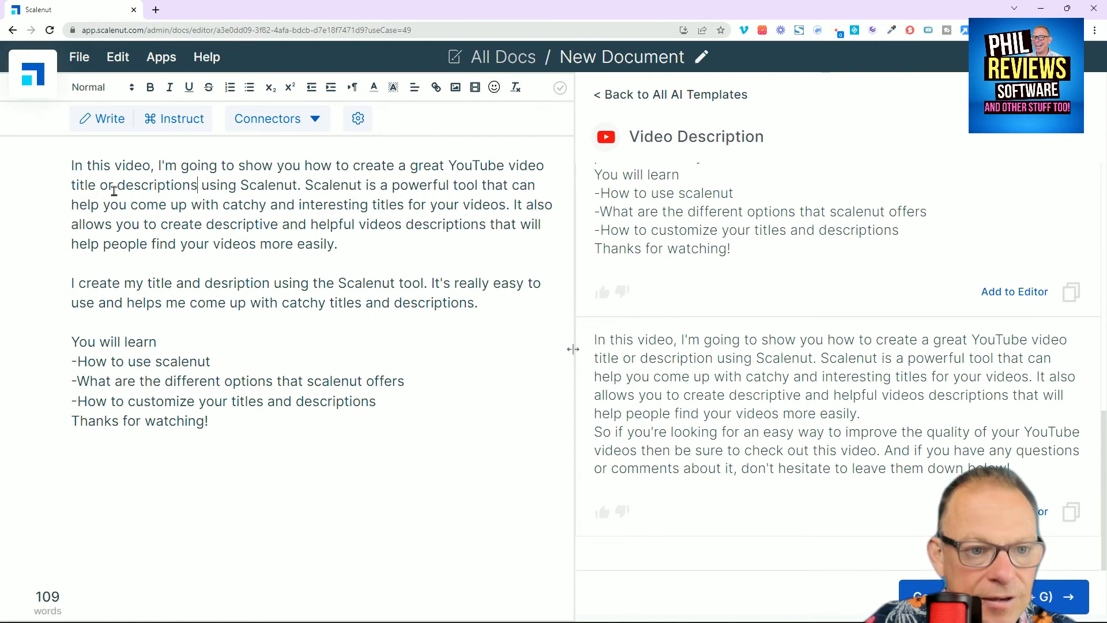
click(96, 186)
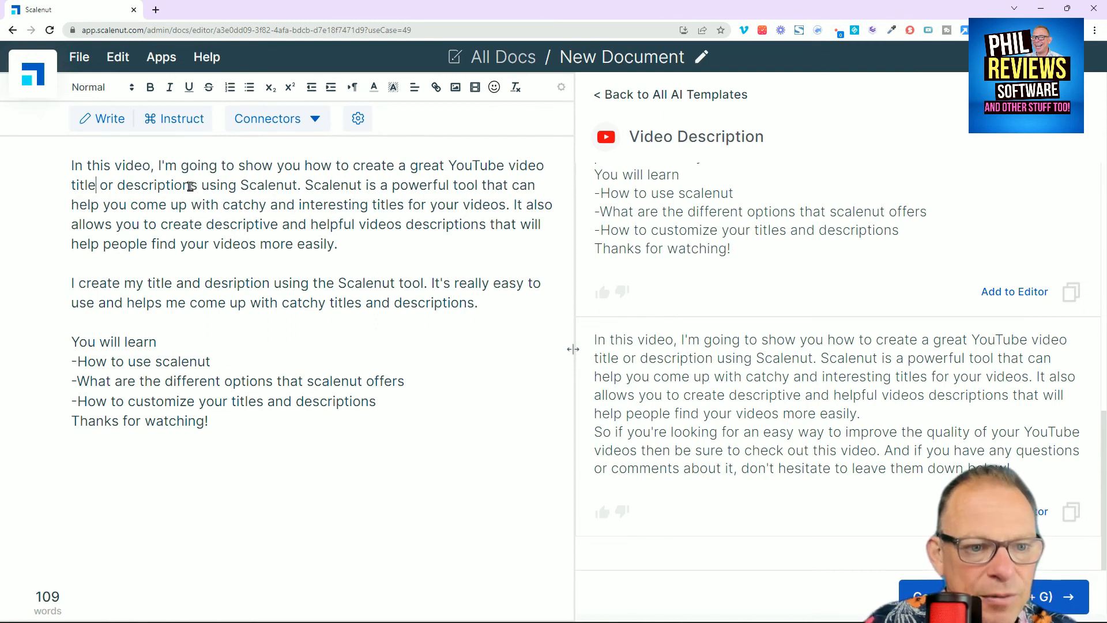
text(s)
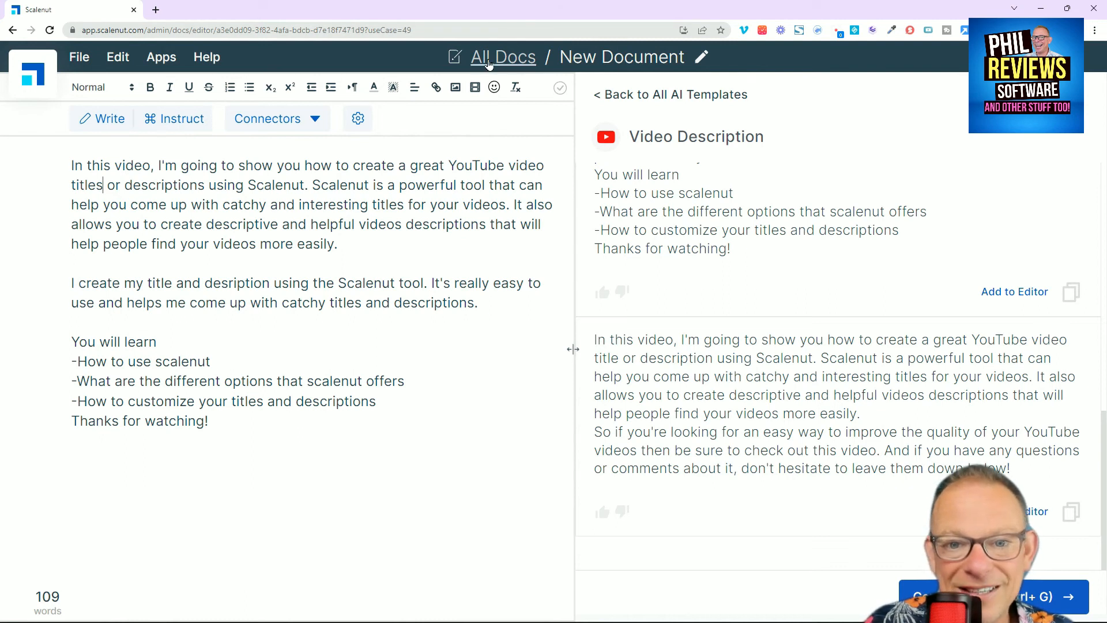
Step: Rename the document as "scalenutdescription" and return to the empty line at the end of the text
click(673, 58)
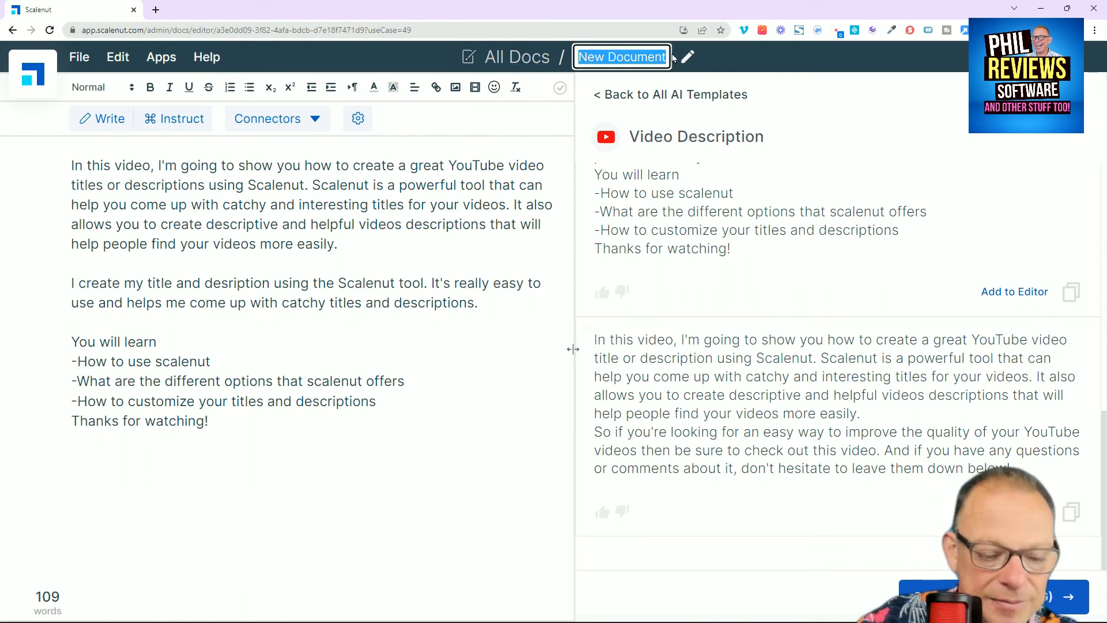
text(scalenutdescription)
click(307, 459)
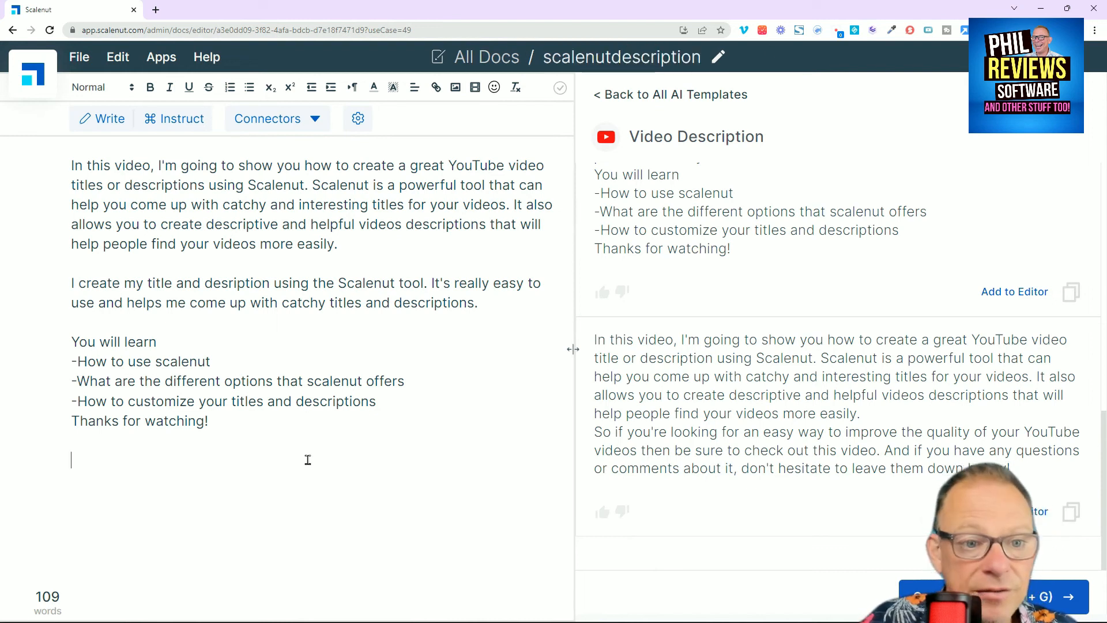